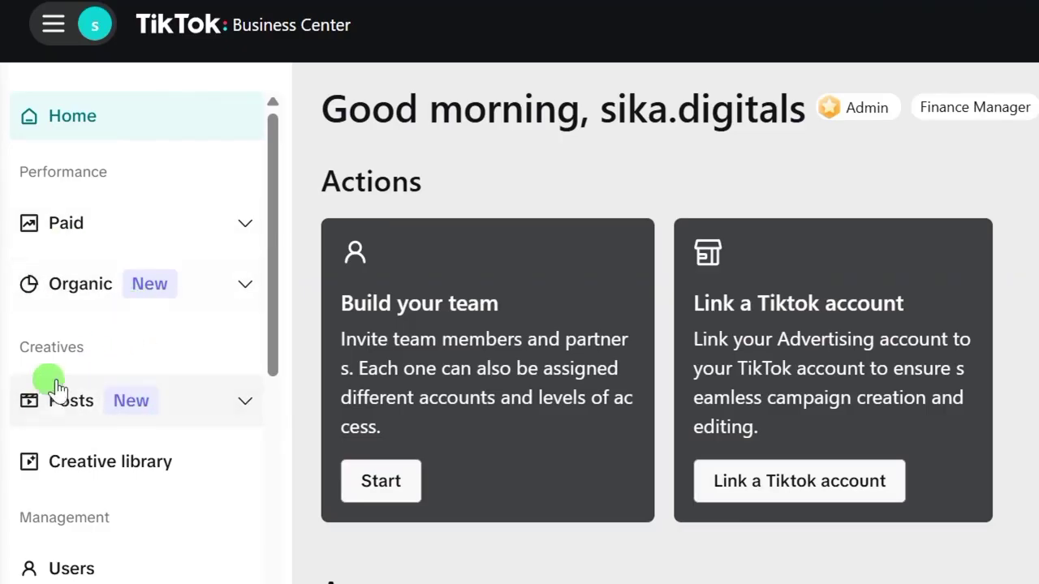
- Open the Accounts page under Management in the Business Center sidebar
{"action": "scroll", "coordinate": [102, 434], "scroll_direction": "down", "scroll_amount": 1}
{"action": "scroll", "coordinate": [103, 435], "scroll_direction": "down", "scroll_amount": 3}
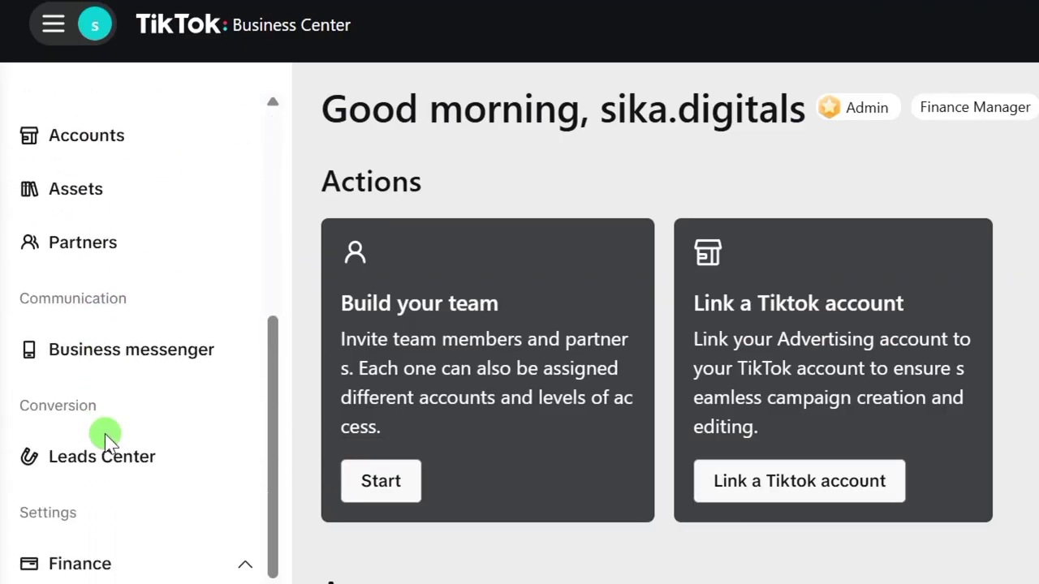
{"action": "scroll", "coordinate": [101, 428], "scroll_direction": "up", "scroll_amount": 2}
{"action": "left_click", "coordinate": [105, 381]}
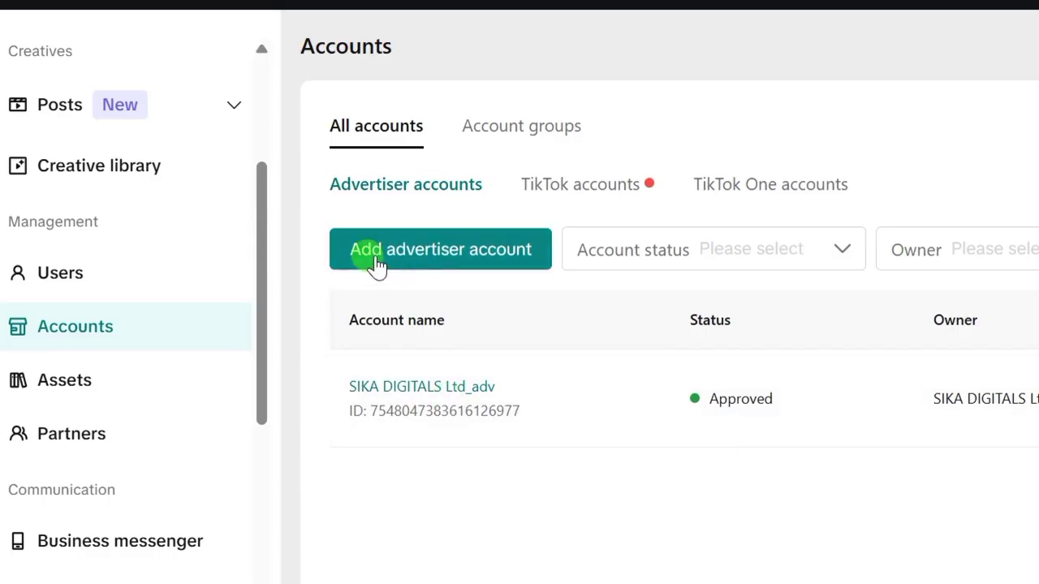
- Bring up the Add advertiser account dialog with Create New and Request Access options
{"action": "left_click", "coordinate": [432, 253]}
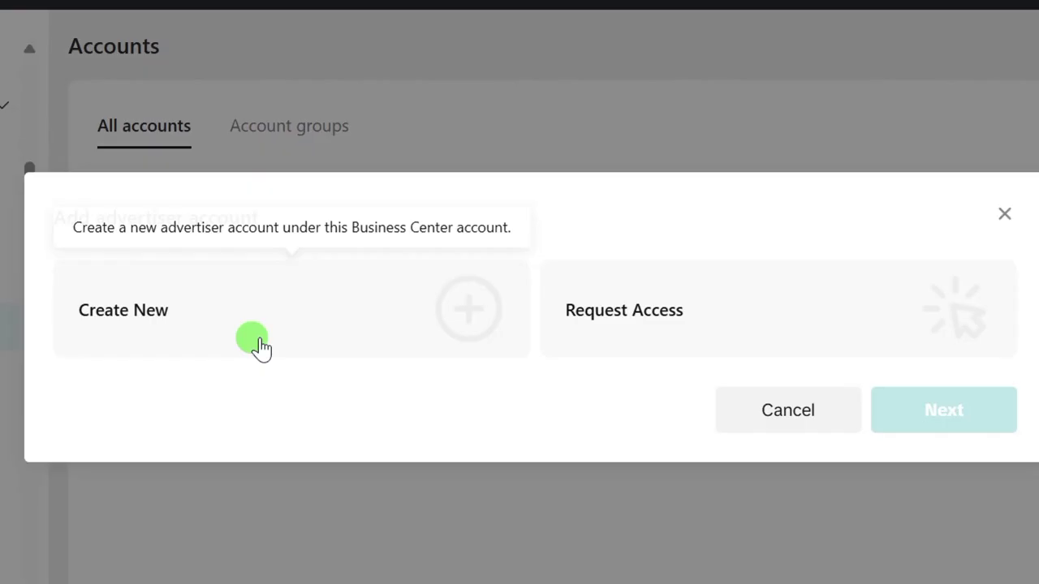
- Start a Request Access form with Admin permission, then cancel back to the accounts list
{"action": "left_click", "coordinate": [631, 316]}
{"action": "left_click", "coordinate": [954, 411]}
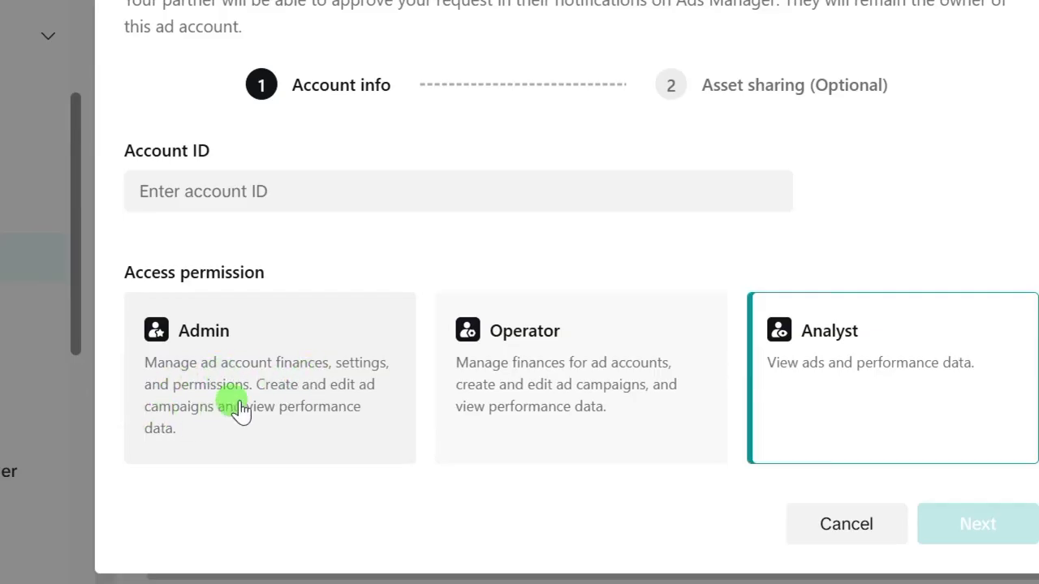
{"action": "left_click", "coordinate": [188, 375]}
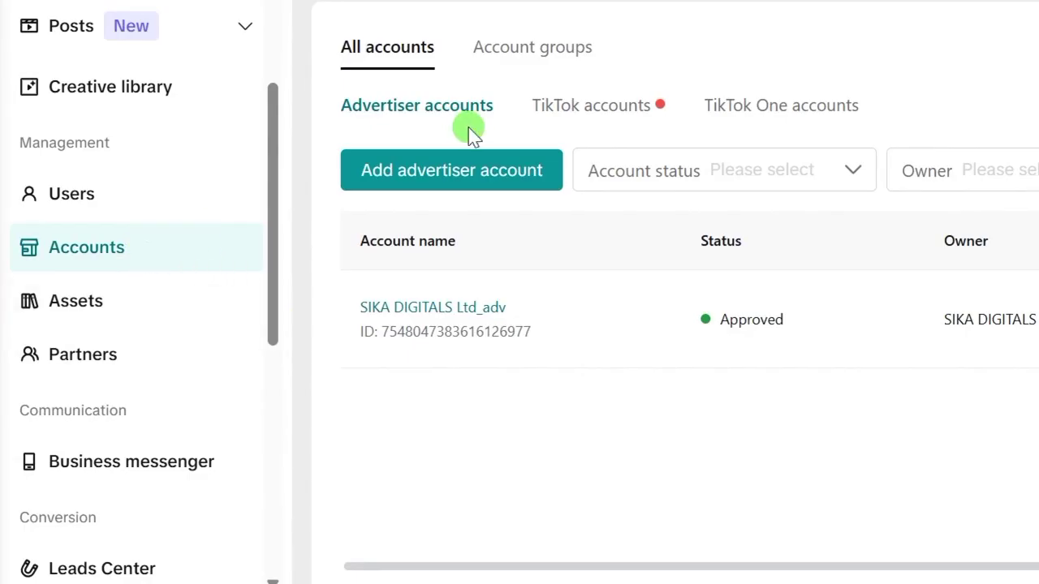
- On the TikTok accounts tab, choose to link an existing TikTok business account
{"action": "left_click", "coordinate": [588, 111]}
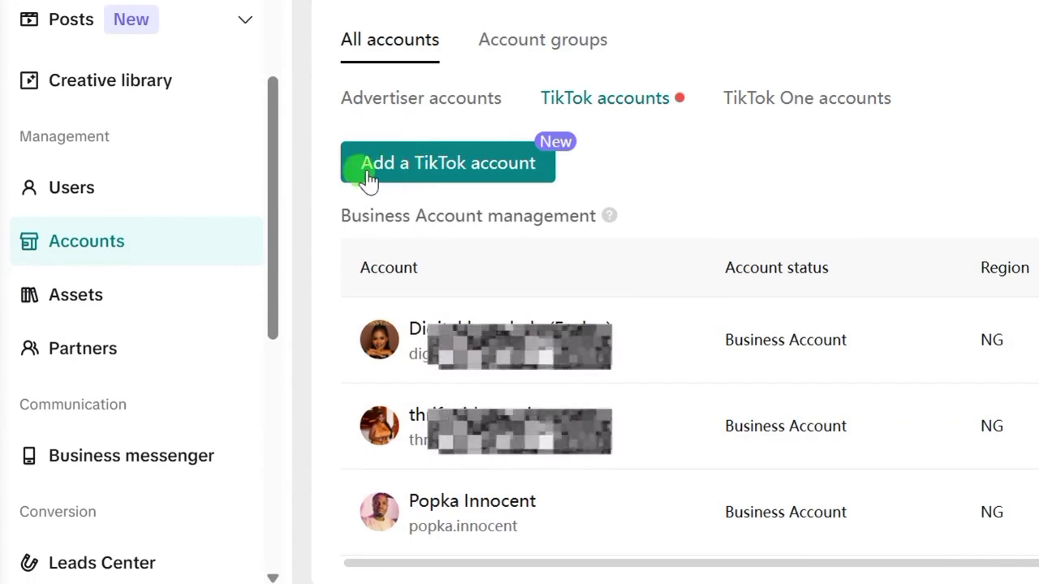
{"action": "left_click", "coordinate": [451, 166]}
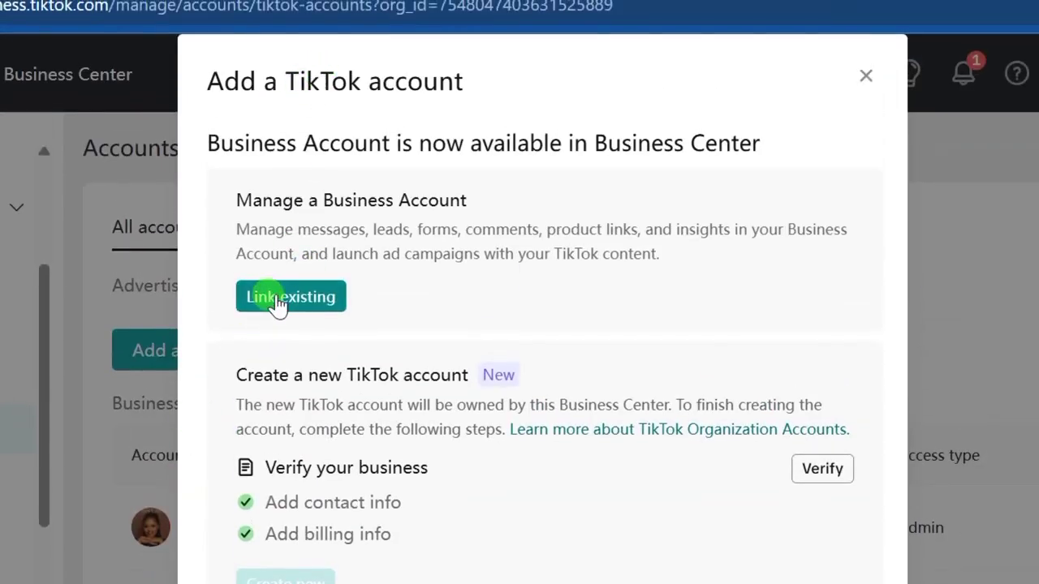
{"action": "left_click", "coordinate": [283, 302]}
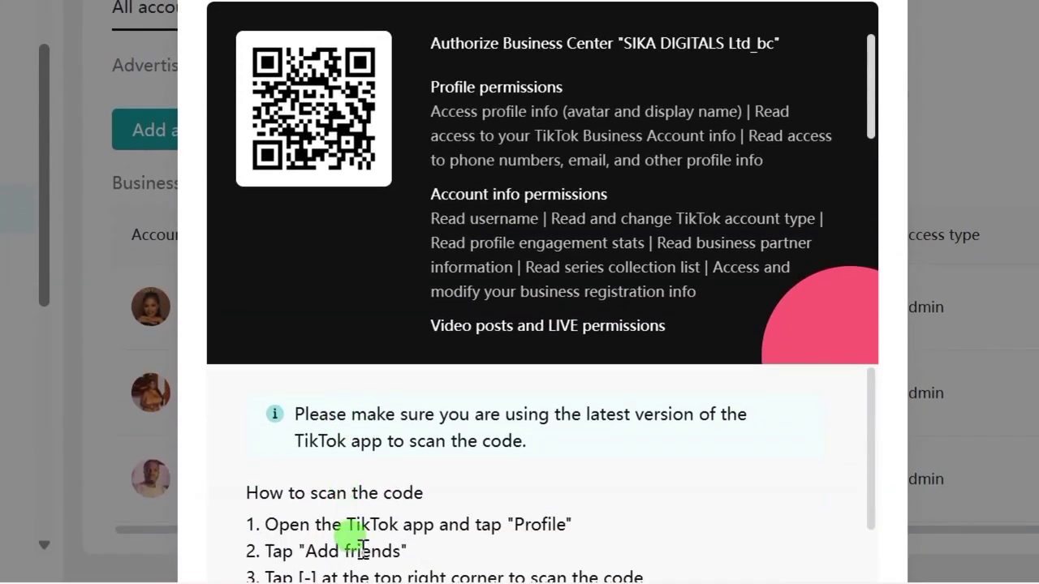
- Read through the QR-code linking instructions and dismiss them with Got it
{"action": "scroll", "coordinate": [357, 519], "scroll_direction": "down", "scroll_amount": 3}
{"action": "scroll", "coordinate": [341, 503], "scroll_direction": "up", "scroll_amount": 1}
{"action": "scroll", "coordinate": [324, 471], "scroll_direction": "up", "scroll_amount": 2}
{"action": "scroll", "coordinate": [312, 483], "scroll_direction": "down", "scroll_amount": 2}
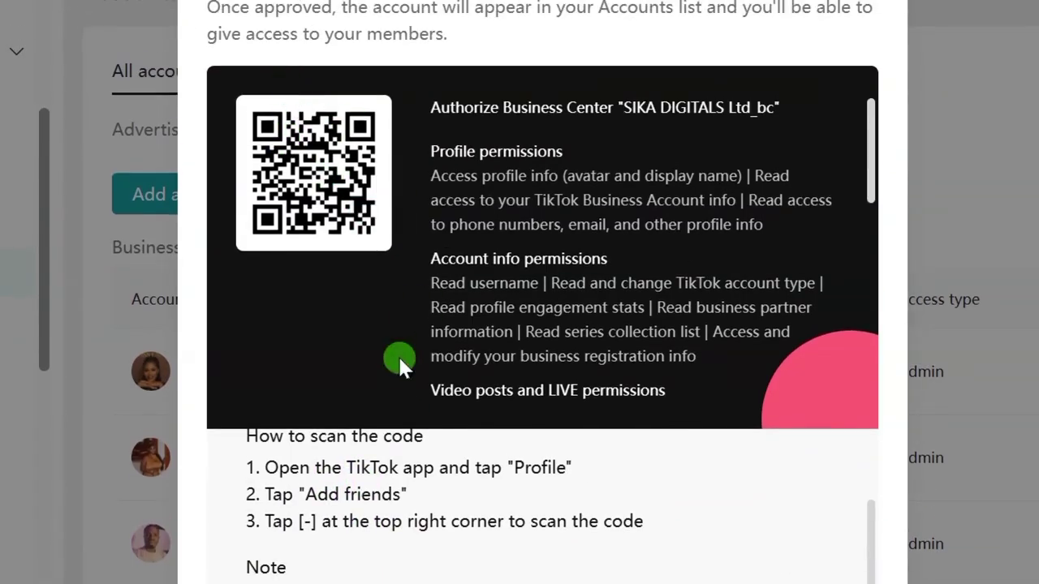
{"action": "scroll", "coordinate": [349, 519], "scroll_direction": "down", "scroll_amount": 3}
{"action": "scroll", "coordinate": [357, 487], "scroll_direction": "up", "scroll_amount": 5}
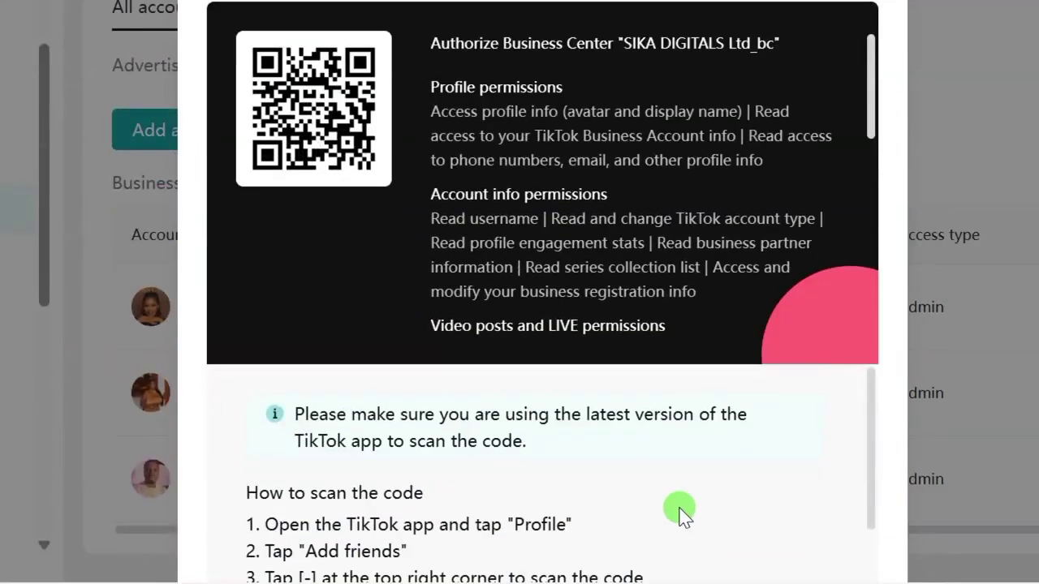
{"action": "scroll", "coordinate": [678, 520], "scroll_direction": "down", "scroll_amount": 1}
{"action": "scroll", "coordinate": [678, 523], "scroll_direction": "down", "scroll_amount": 5}
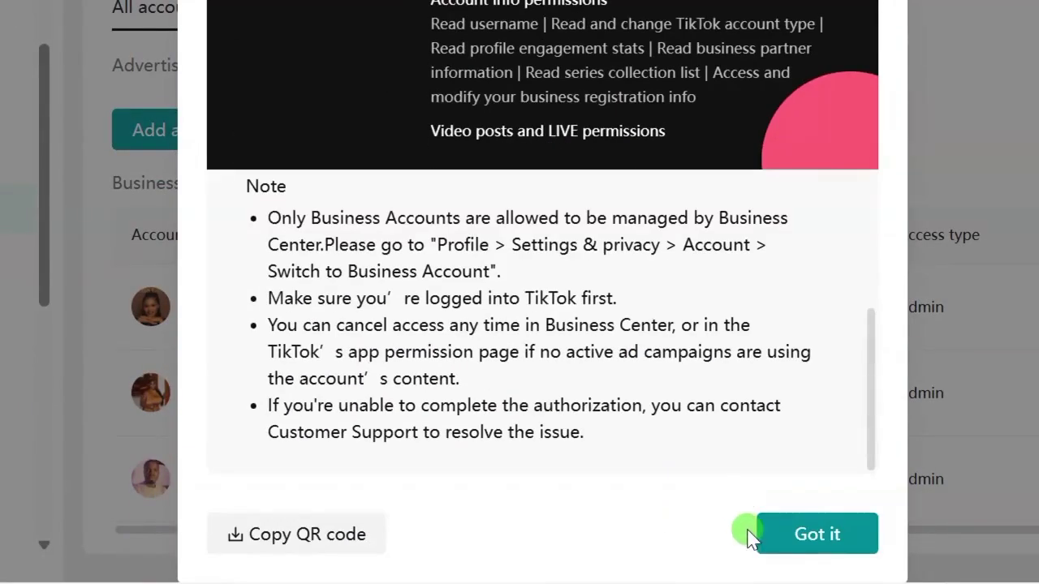
{"action": "left_click", "coordinate": [808, 536]}
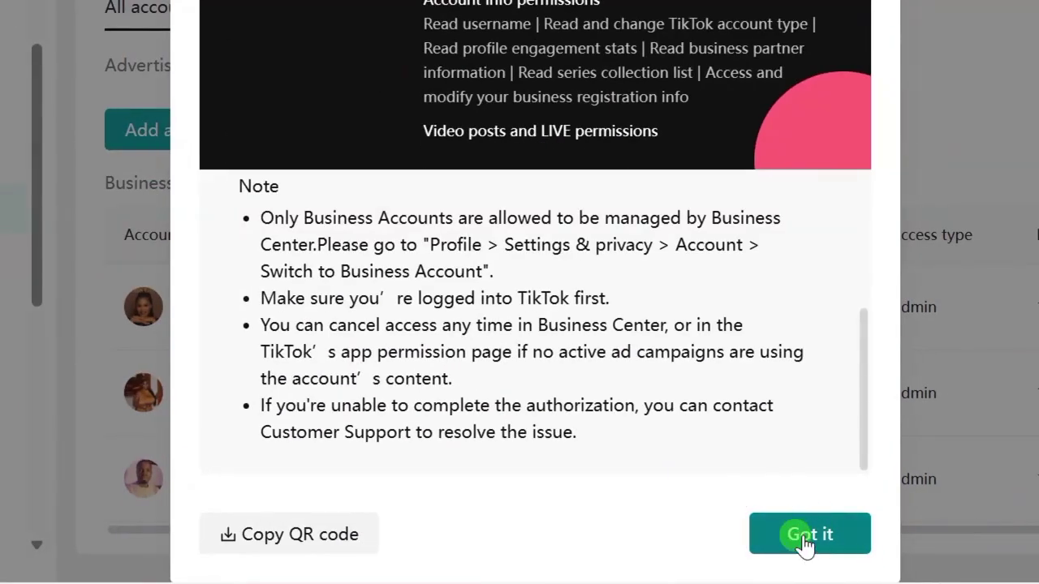
{"action": "left_click", "coordinate": [801, 537]}
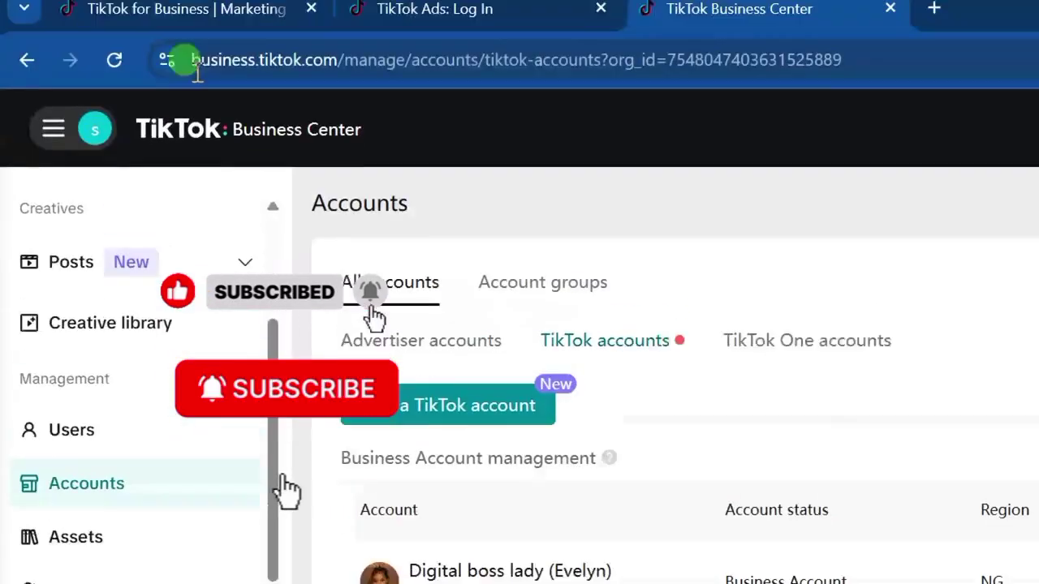
- Open Ads Manager and enter the business's advertiser account dashboard
{"action": "mouse_move", "coordinate": [86, 154]}
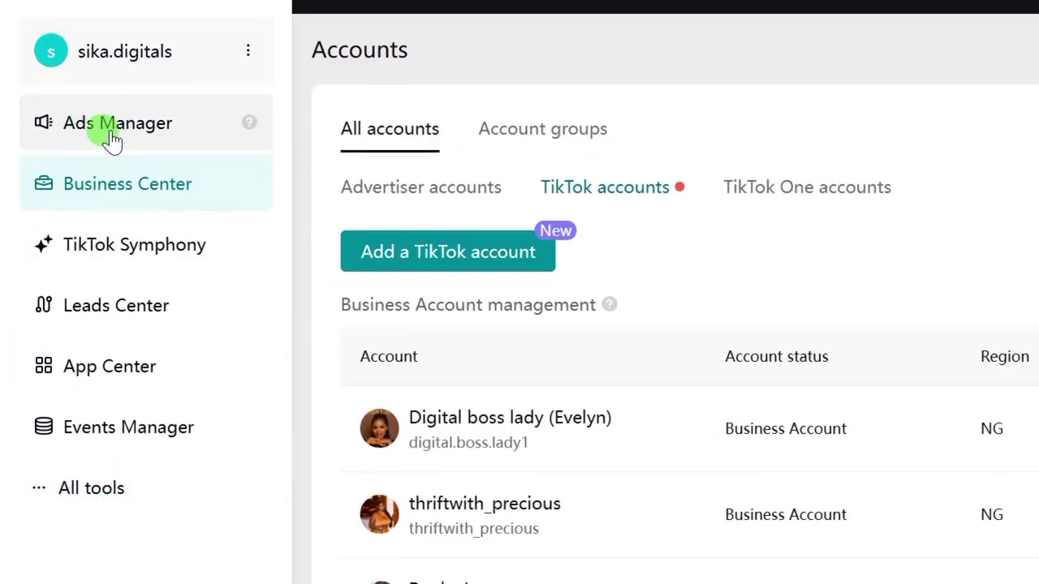
{"action": "left_click", "coordinate": [118, 130]}
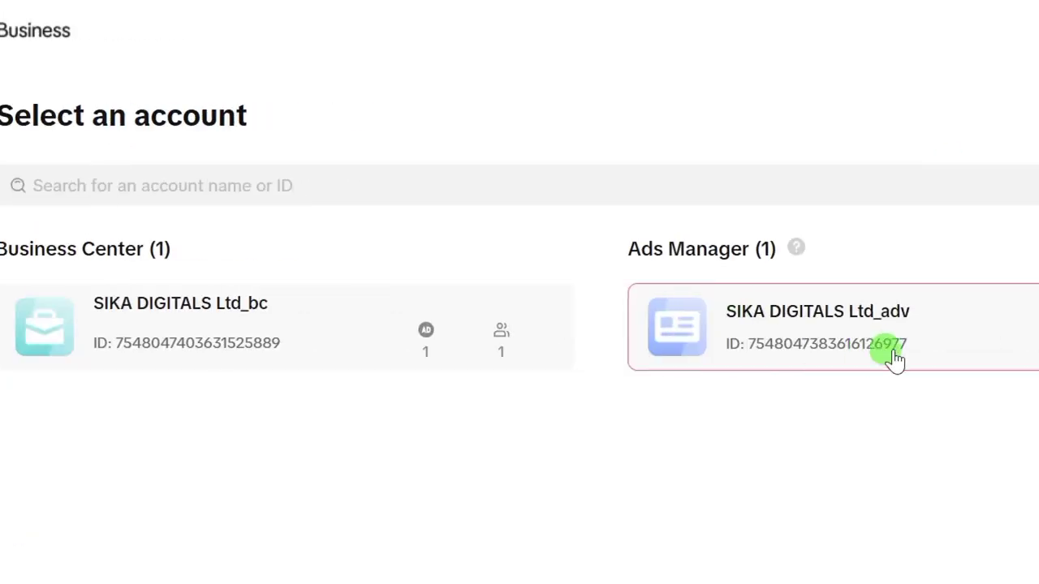
{"action": "left_click", "coordinate": [734, 332]}
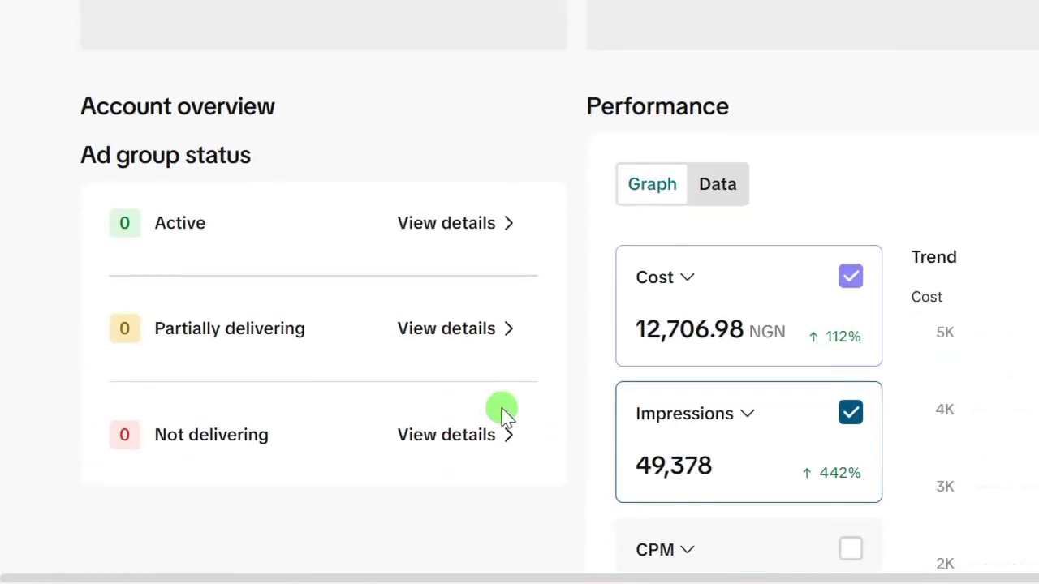
{"action": "scroll", "coordinate": [424, 395], "scroll_direction": "down", "scroll_amount": 4}
{"action": "scroll", "coordinate": [519, 341], "scroll_direction": "up", "scroll_amount": 7}
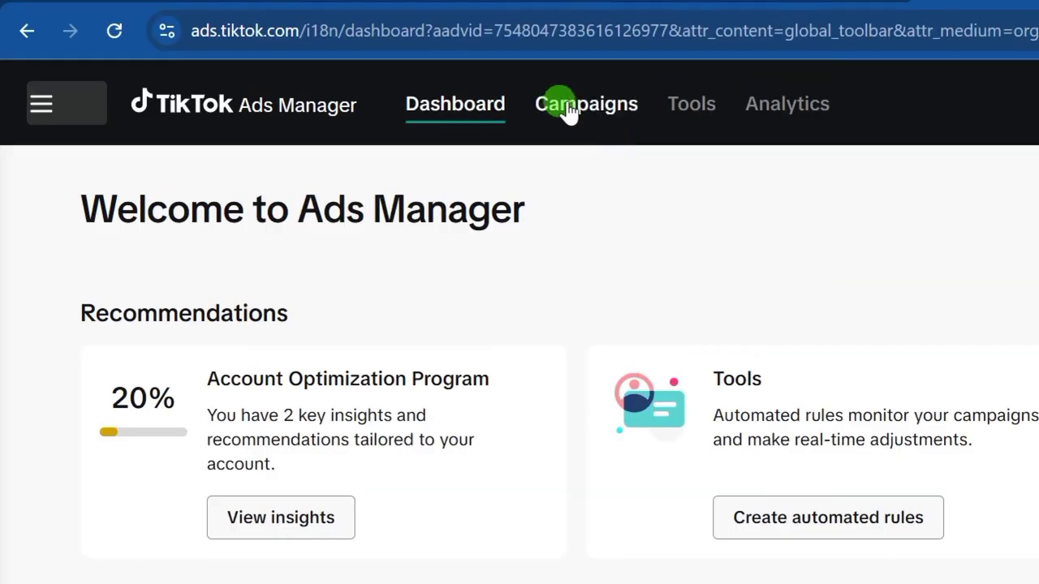
- Go to the Campaigns list and start creating a new campaign
{"action": "left_click", "coordinate": [581, 101]}
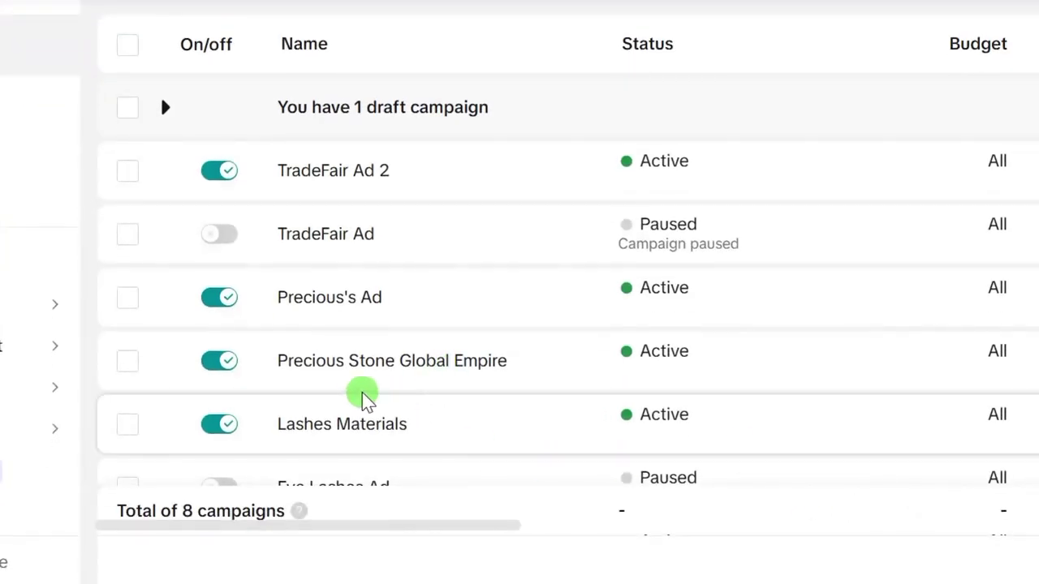
{"action": "scroll", "coordinate": [325, 402], "scroll_direction": "down", "scroll_amount": 2}
{"action": "scroll", "coordinate": [325, 382], "scroll_direction": "up", "scroll_amount": 3}
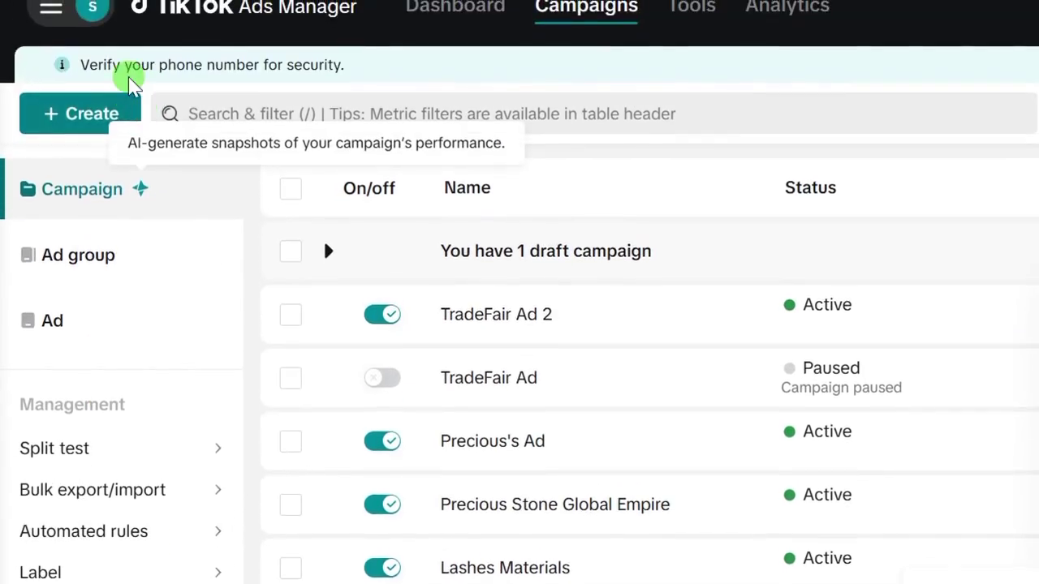
{"action": "left_click", "coordinate": [81, 118]}
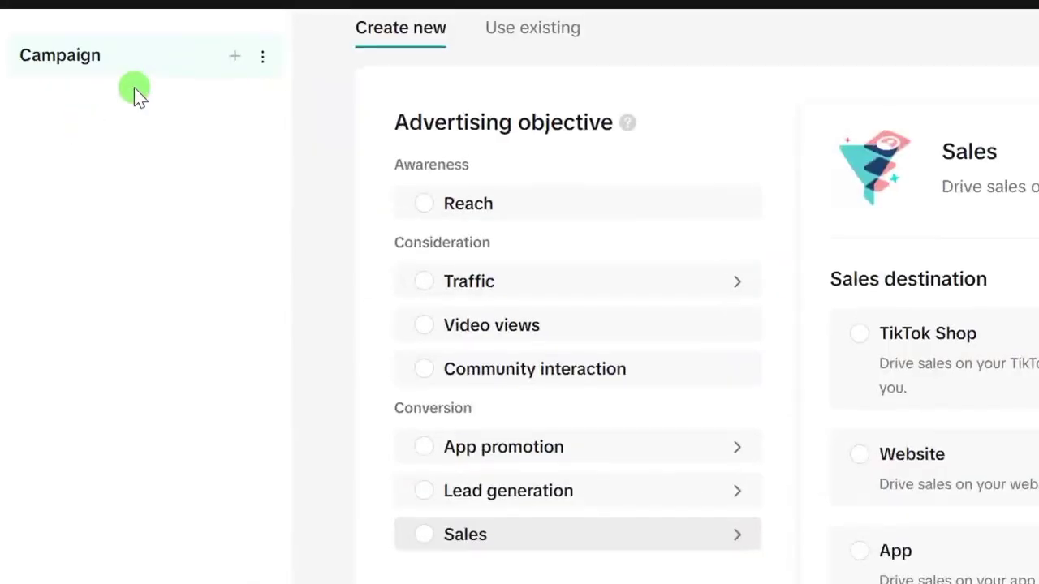
- Choose Lead generation as the objective with a Manual campaign setup
{"action": "scroll", "coordinate": [411, 97], "scroll_direction": "down", "scroll_amount": 3}
{"action": "scroll", "coordinate": [385, 359], "scroll_direction": "up", "scroll_amount": 5}
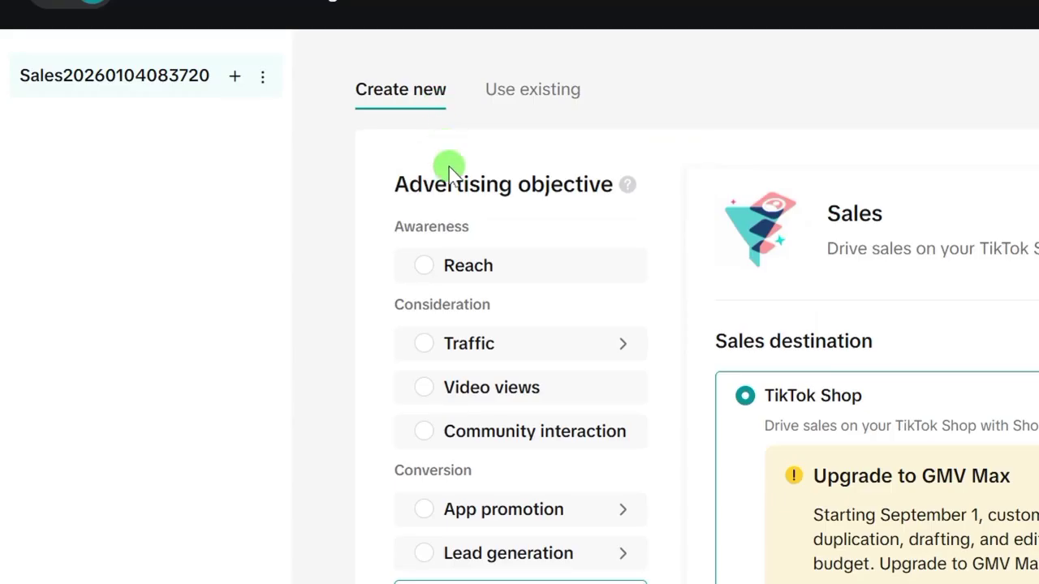
{"action": "scroll", "coordinate": [470, 317], "scroll_direction": "down", "scroll_amount": 2}
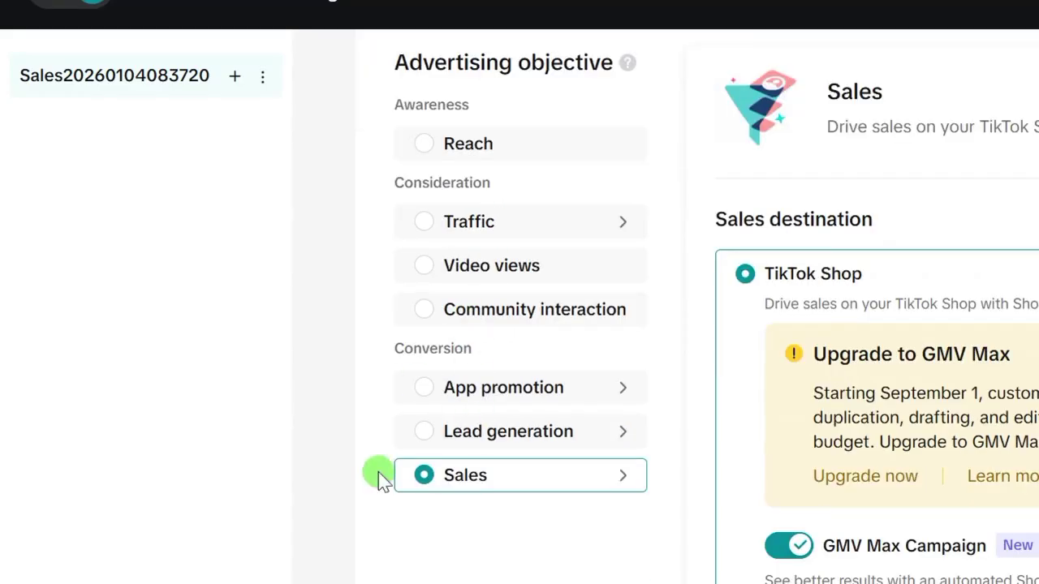
{"action": "left_click", "coordinate": [420, 440]}
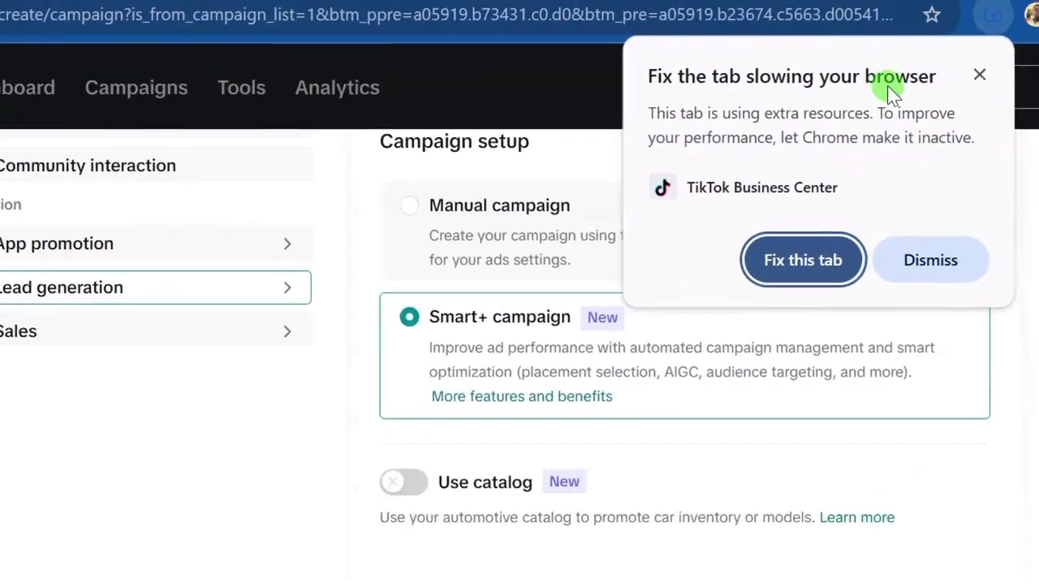
{"action": "left_click", "coordinate": [979, 74]}
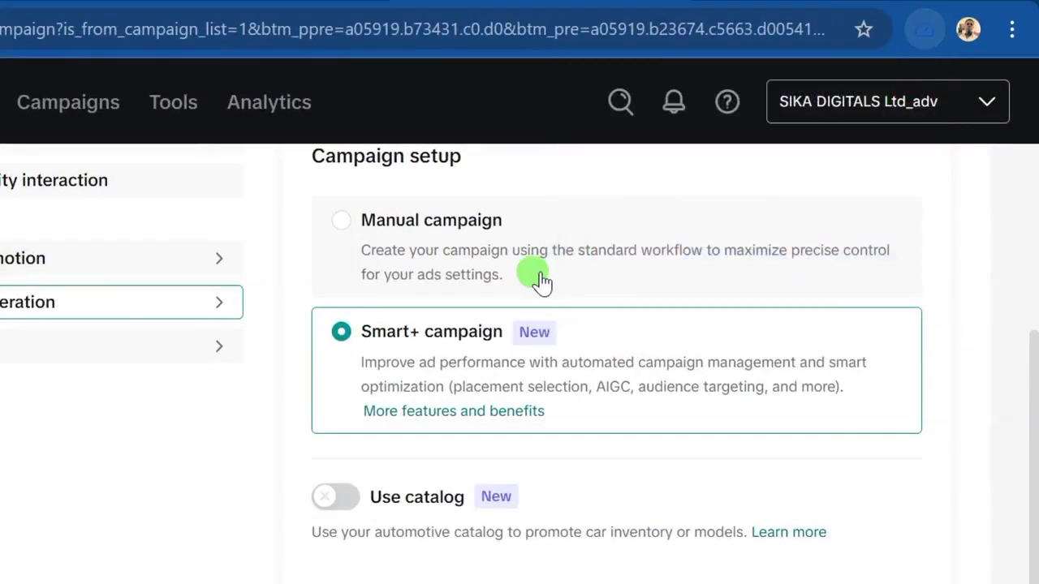
{"action": "left_click", "coordinate": [432, 229]}
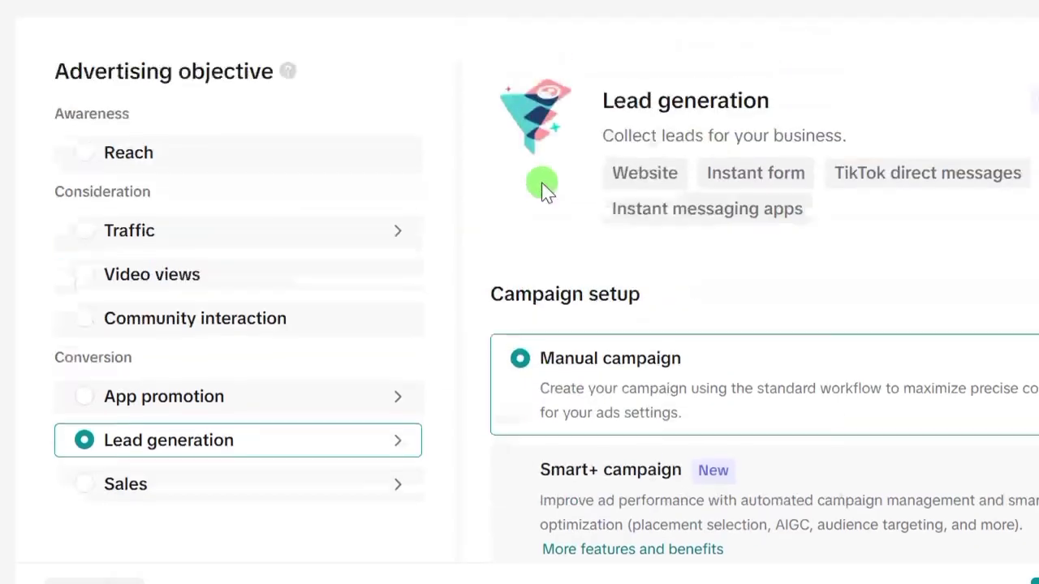
- Replace the default campaign name with 'clients ad' and copy that name
{"action": "scroll", "coordinate": [540, 186], "scroll_direction": "down", "scroll_amount": 8}
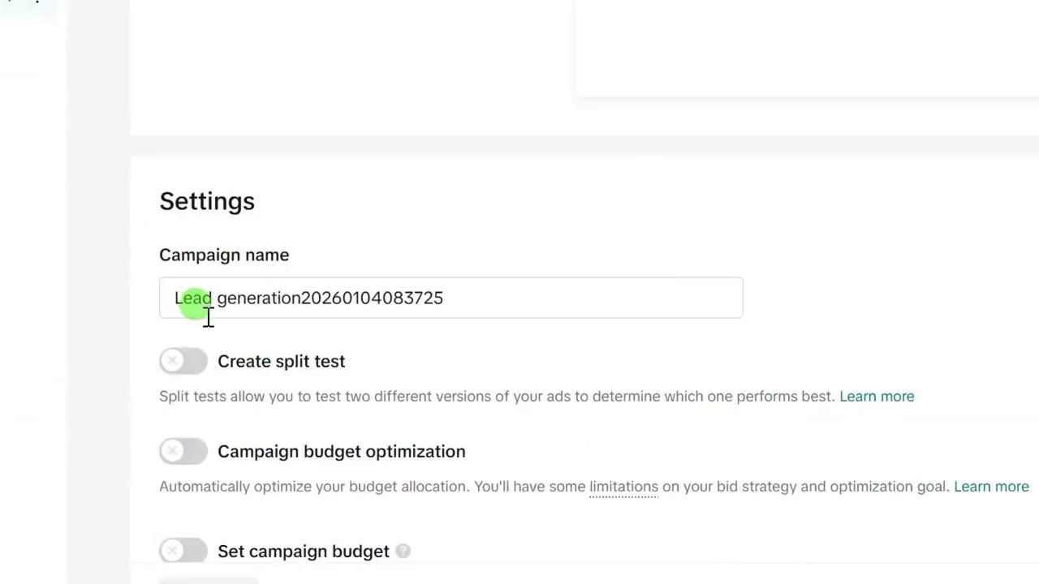
{"action": "left_click_drag", "start_coordinate": [445, 302], "coordinate": [172, 305]}
{"action": "type", "text": "q"}
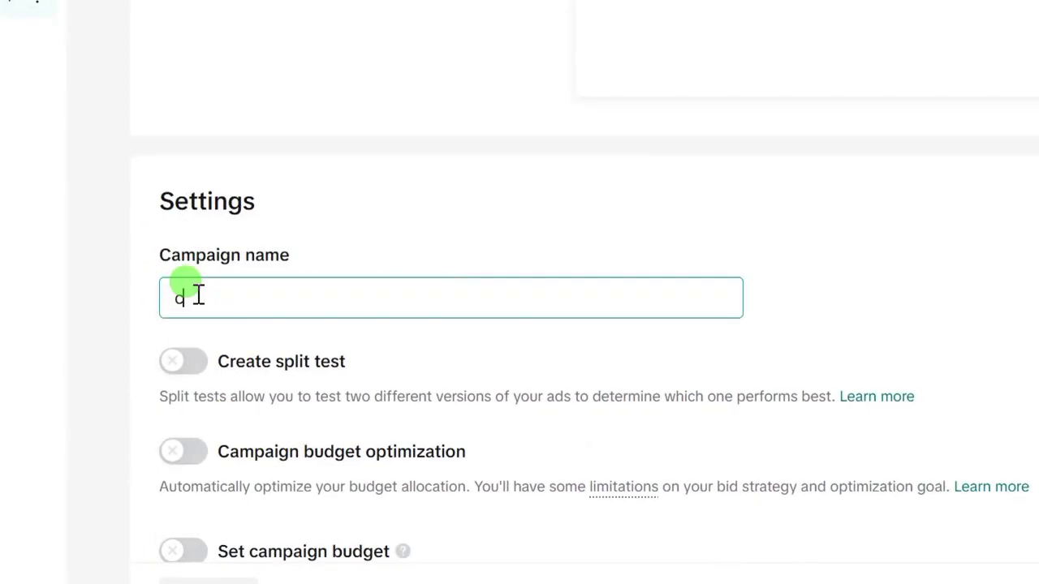
{"action": "type", "text": "lients ad"}
{"action": "left_click_drag", "start_coordinate": [253, 303], "coordinate": [179, 307]}
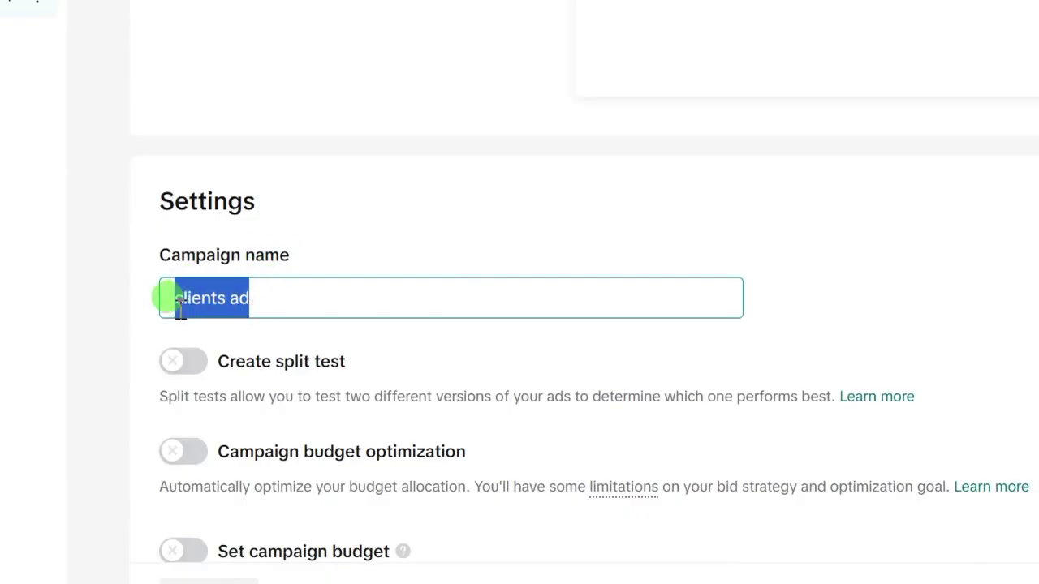
{"action": "right_click", "coordinate": [195, 315]}
{"action": "left_click", "coordinate": [237, 174]}
{"action": "left_click", "coordinate": [155, 327]}
{"action": "scroll", "coordinate": [157, 344], "scroll_direction": "down", "scroll_amount": 1}
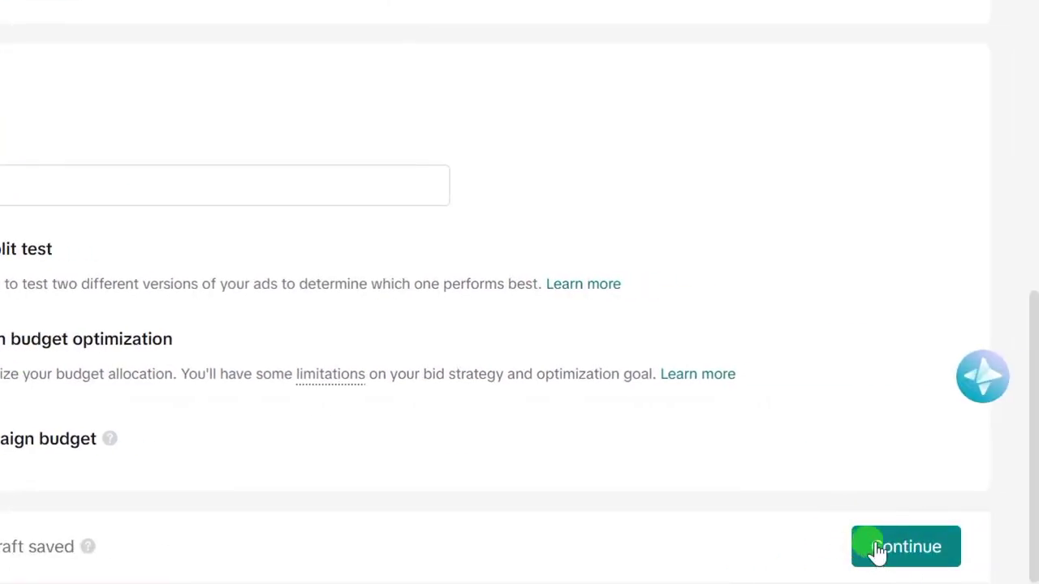
- Continue to the ad group and paste 'clients ad' as its name
{"action": "left_click", "coordinate": [890, 554]}
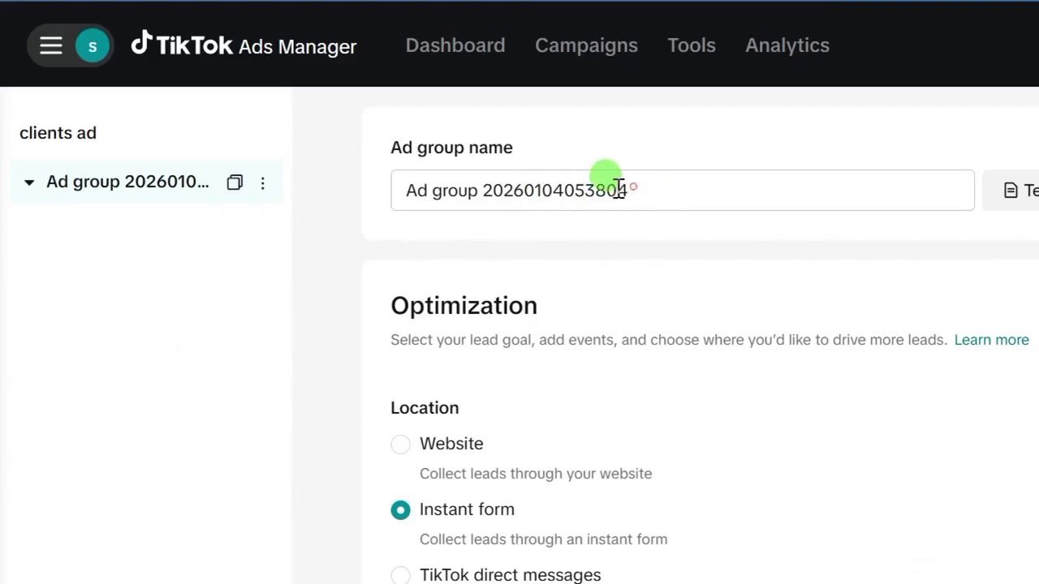
{"action": "left_click_drag", "start_coordinate": [619, 190], "coordinate": [383, 200]}
{"action": "right_click", "coordinate": [486, 201]}
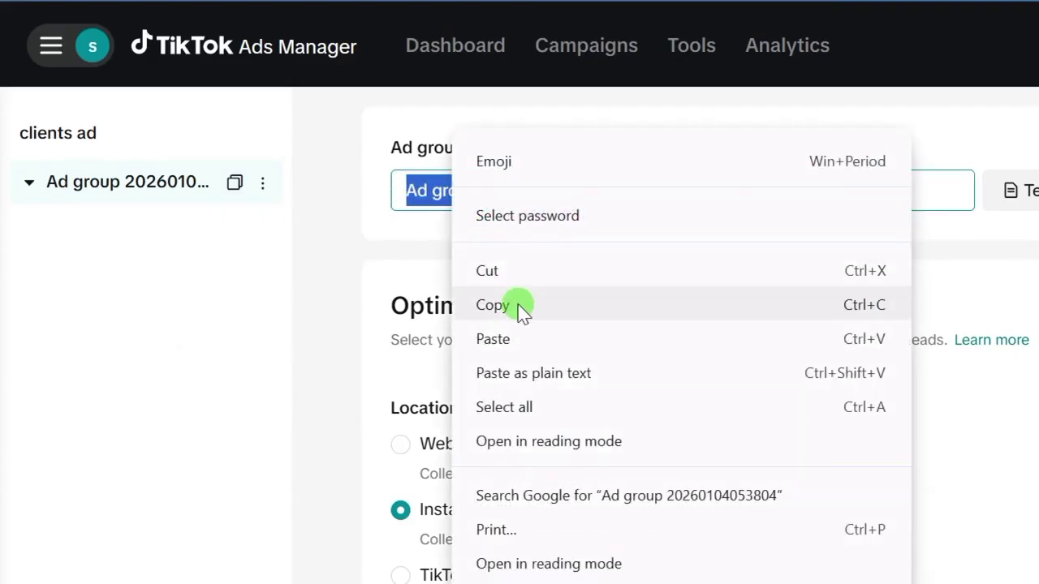
{"action": "left_click", "coordinate": [507, 339]}
- Collect leads through TikTok direct messages with Conversations as the optimization goal
{"action": "scroll", "coordinate": [366, 367], "scroll_direction": "down", "scroll_amount": 2}
{"action": "scroll", "coordinate": [406, 311], "scroll_direction": "down", "scroll_amount": 2}
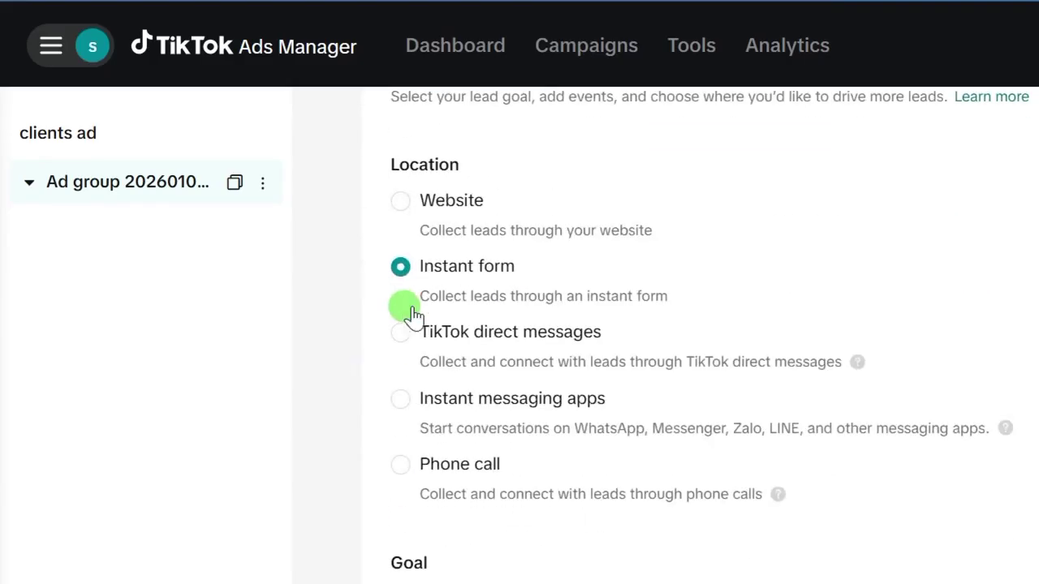
{"action": "scroll", "coordinate": [399, 301], "scroll_direction": "up", "scroll_amount": 2}
{"action": "scroll", "coordinate": [410, 308], "scroll_direction": "down", "scroll_amount": 3}
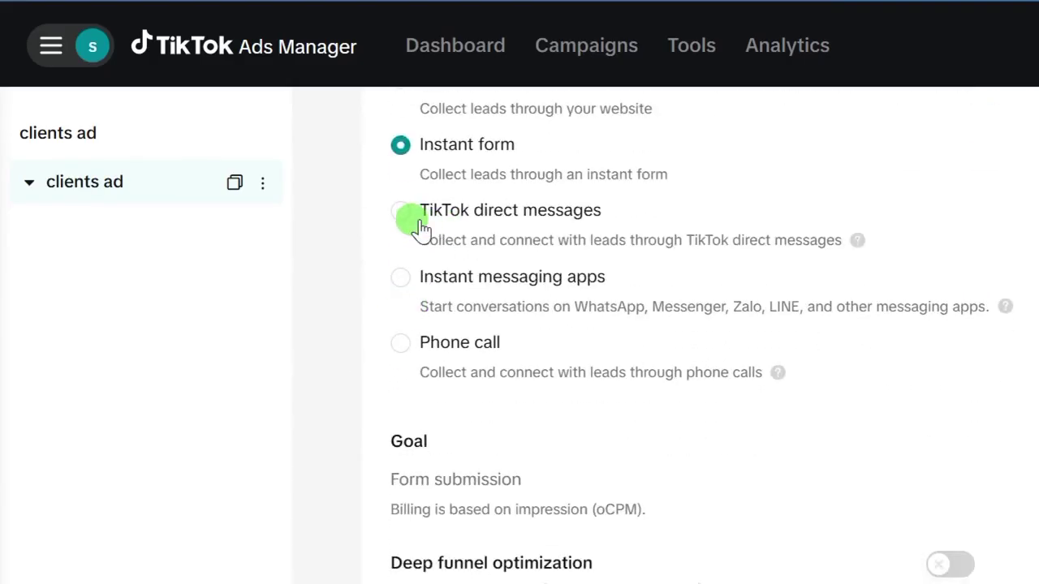
{"action": "left_click", "coordinate": [403, 211]}
{"action": "scroll", "coordinate": [421, 243], "scroll_direction": "down", "scroll_amount": 3}
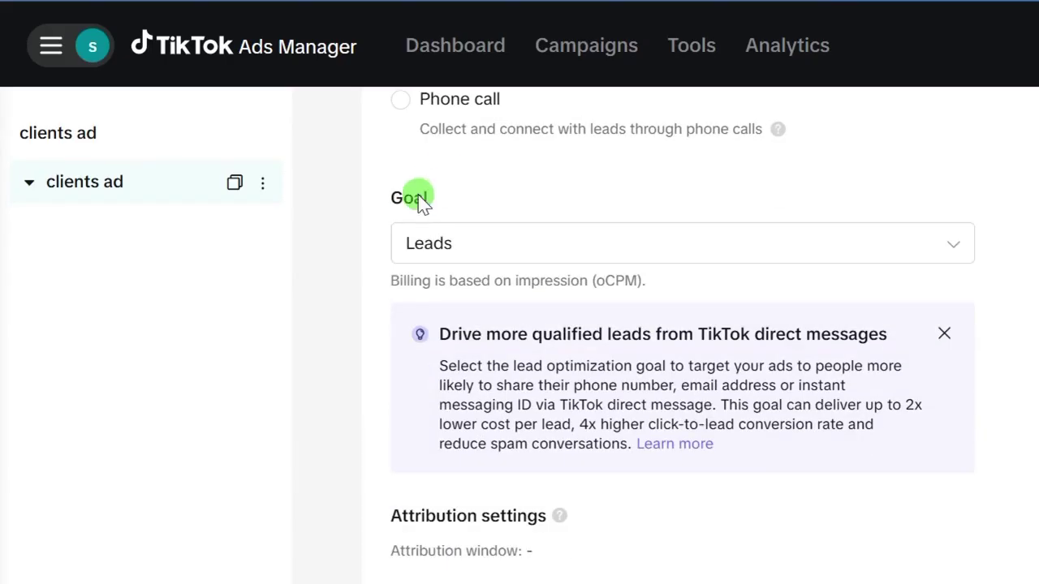
{"action": "left_click", "coordinate": [884, 251]}
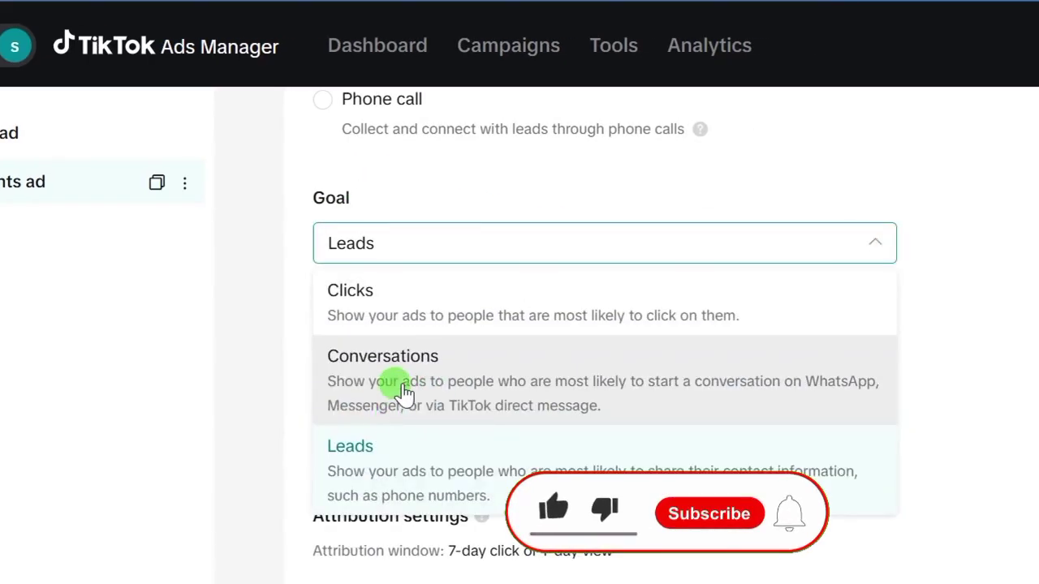
{"action": "left_click", "coordinate": [411, 387]}
{"action": "scroll", "coordinate": [308, 402], "scroll_direction": "down", "scroll_amount": 4}
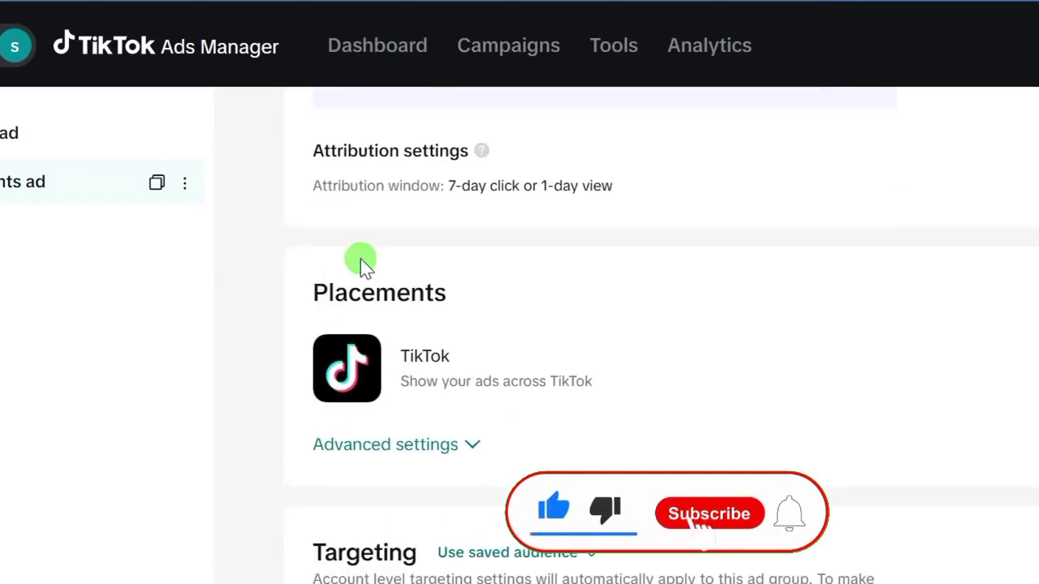
{"action": "scroll", "coordinate": [332, 417], "scroll_direction": "down", "scroll_amount": 2}
{"action": "scroll", "coordinate": [404, 348], "scroll_direction": "down", "scroll_amount": 2}
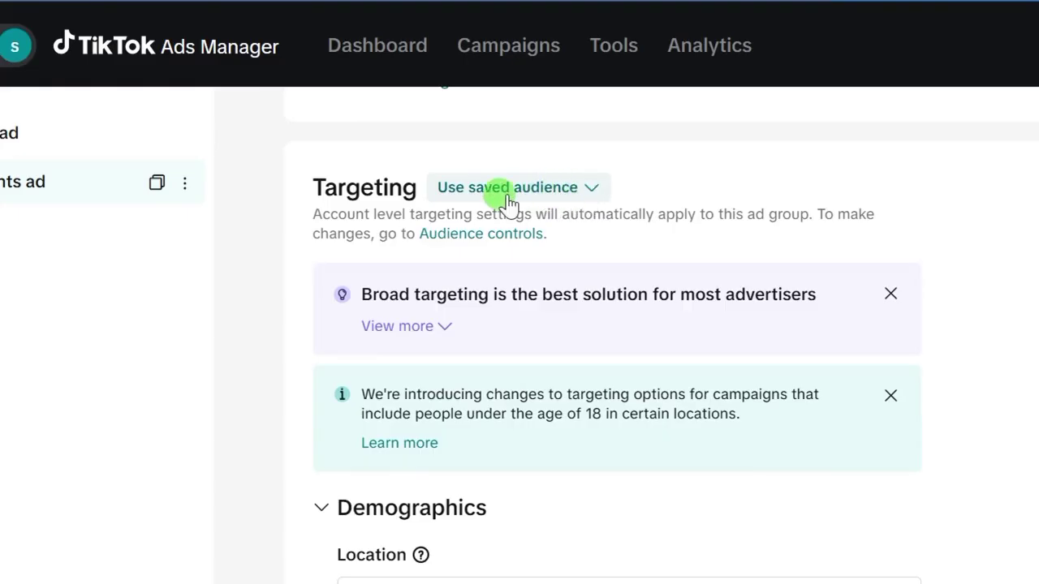
- Apply the saved Neutral Audience (Nigeria, ages 18–54) and review its demographics and interests
{"action": "left_click", "coordinate": [584, 194]}
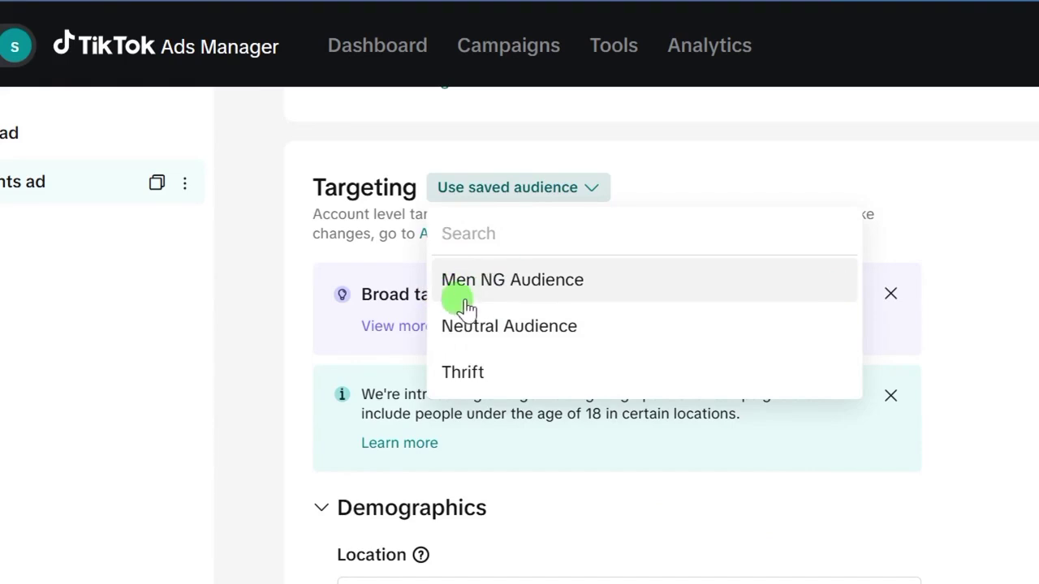
{"action": "left_click", "coordinate": [505, 333]}
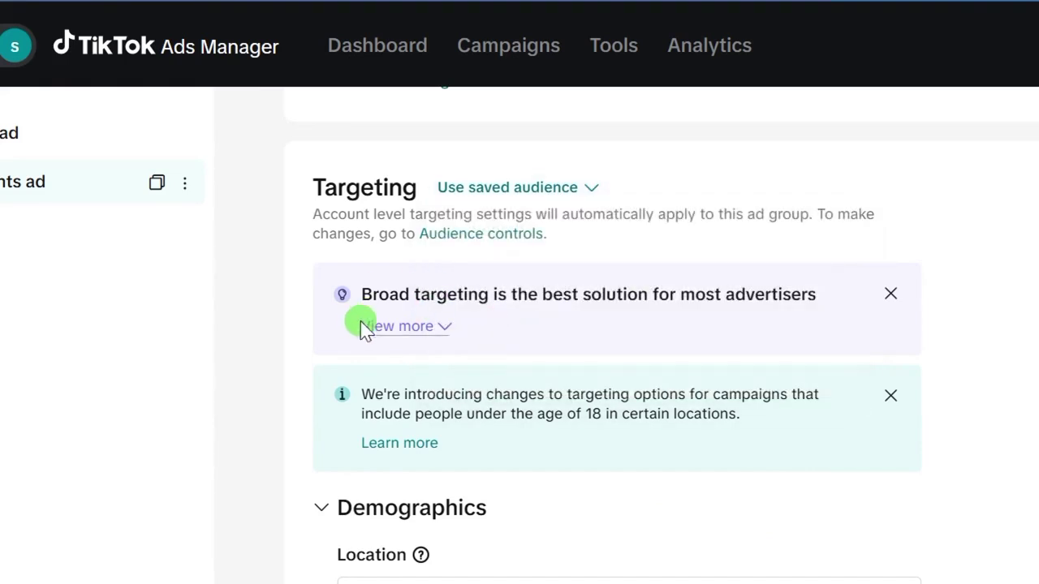
{"action": "scroll", "coordinate": [276, 387], "scroll_direction": "down", "scroll_amount": 15}
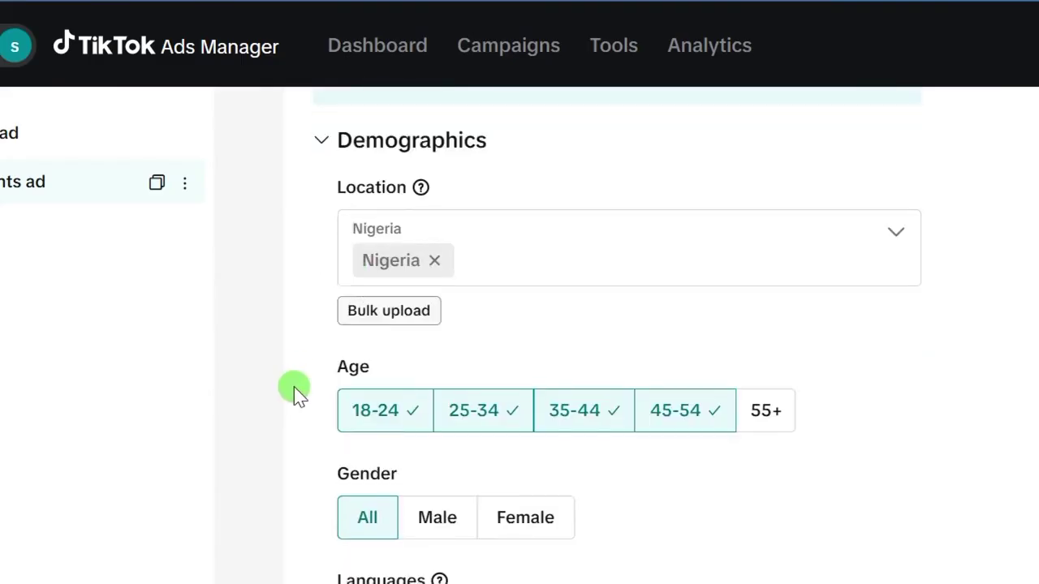
{"action": "scroll", "coordinate": [291, 394], "scroll_direction": "down", "scroll_amount": 7}
{"action": "scroll", "coordinate": [291, 393], "scroll_direction": "up", "scroll_amount": 9}
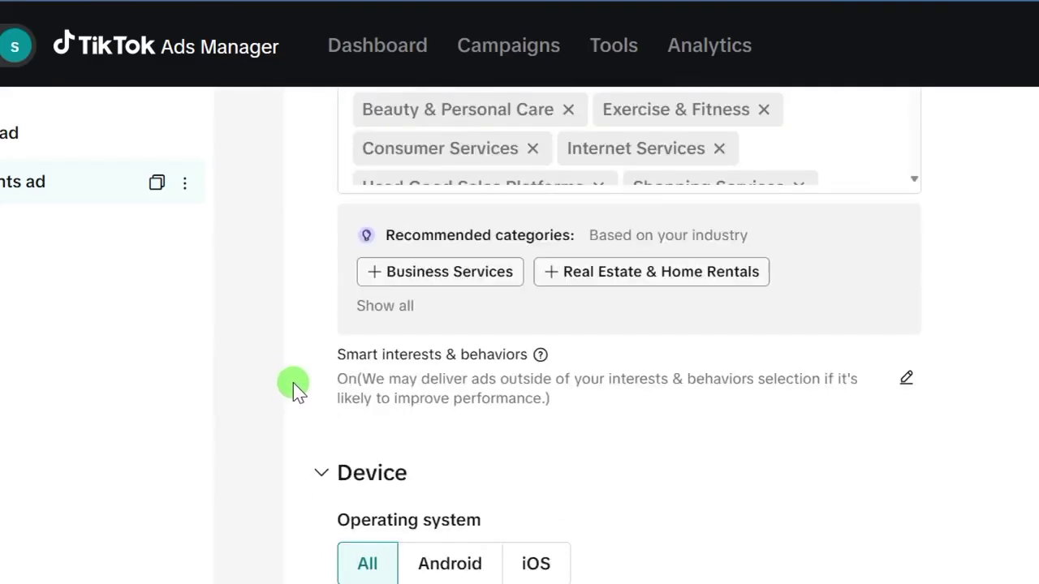
{"action": "scroll", "coordinate": [410, 458], "scroll_direction": "down", "scroll_amount": 5}
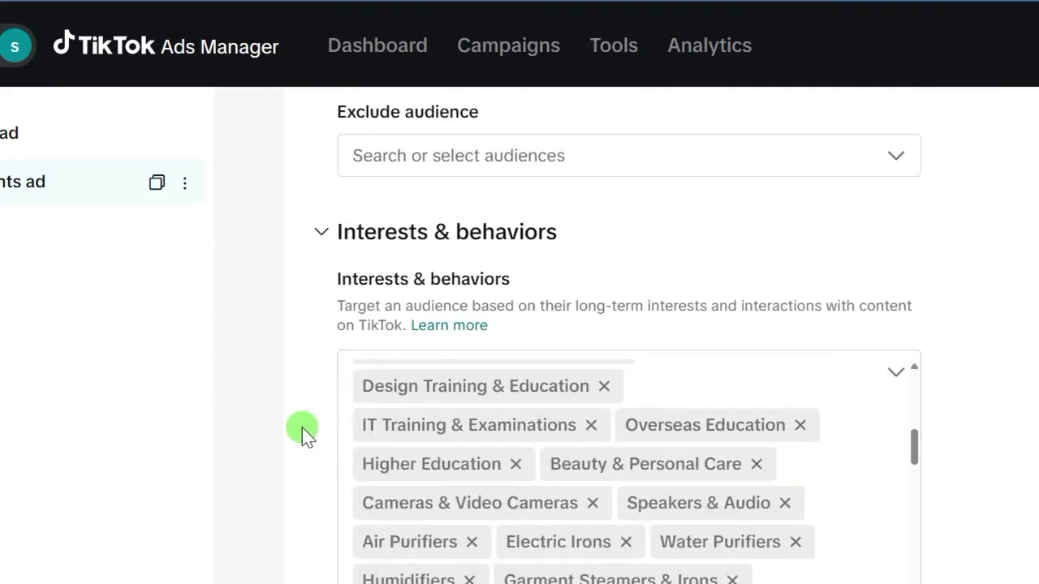
{"action": "scroll", "coordinate": [314, 420], "scroll_direction": "down", "scroll_amount": 8}
{"action": "scroll", "coordinate": [313, 428], "scroll_direction": "down", "scroll_amount": 6}
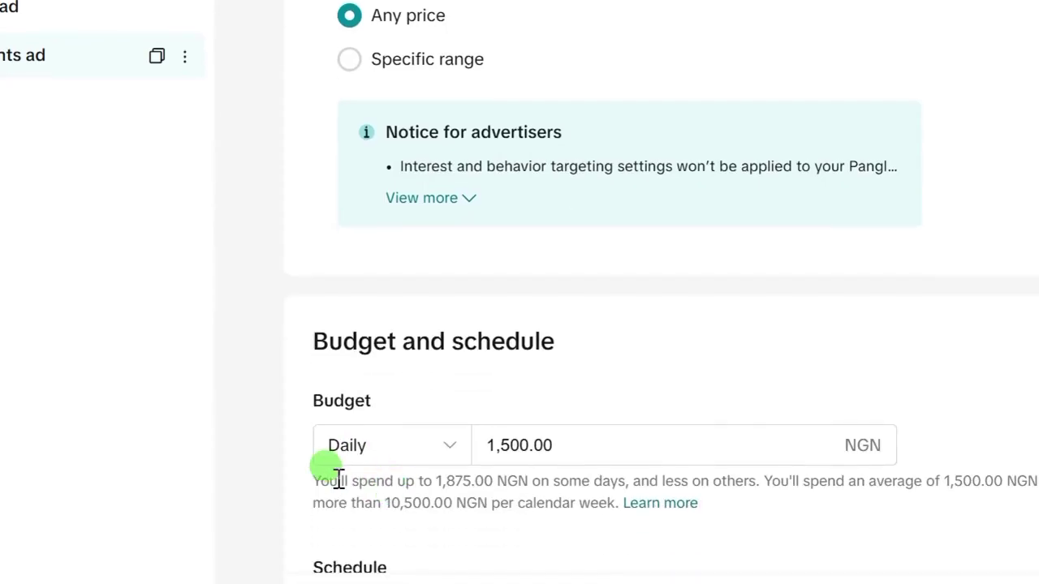
{"action": "scroll", "coordinate": [336, 479], "scroll_direction": "down", "scroll_amount": 5}
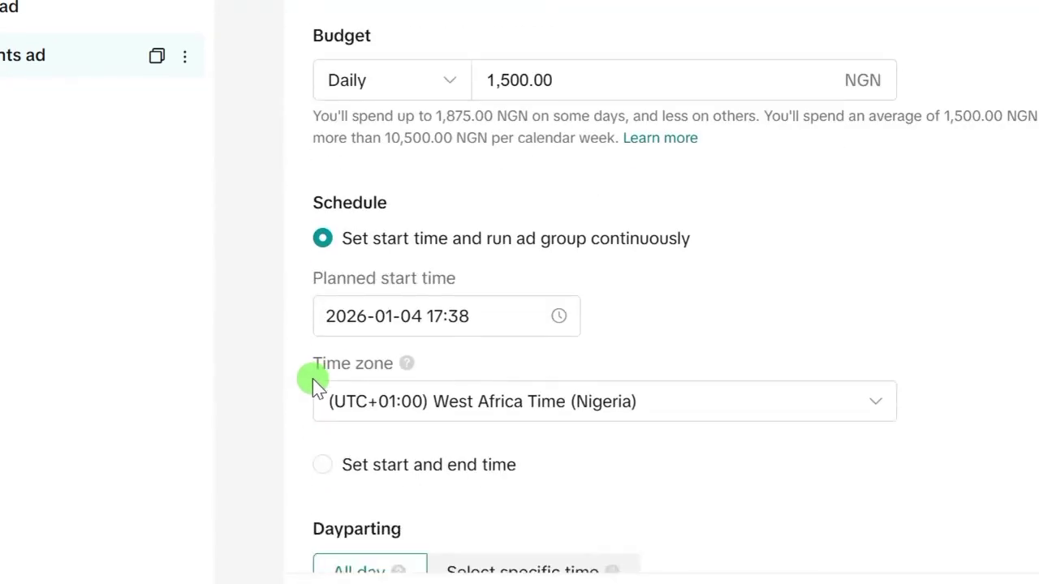
{"action": "scroll", "coordinate": [316, 384], "scroll_direction": "up", "scroll_amount": 3}
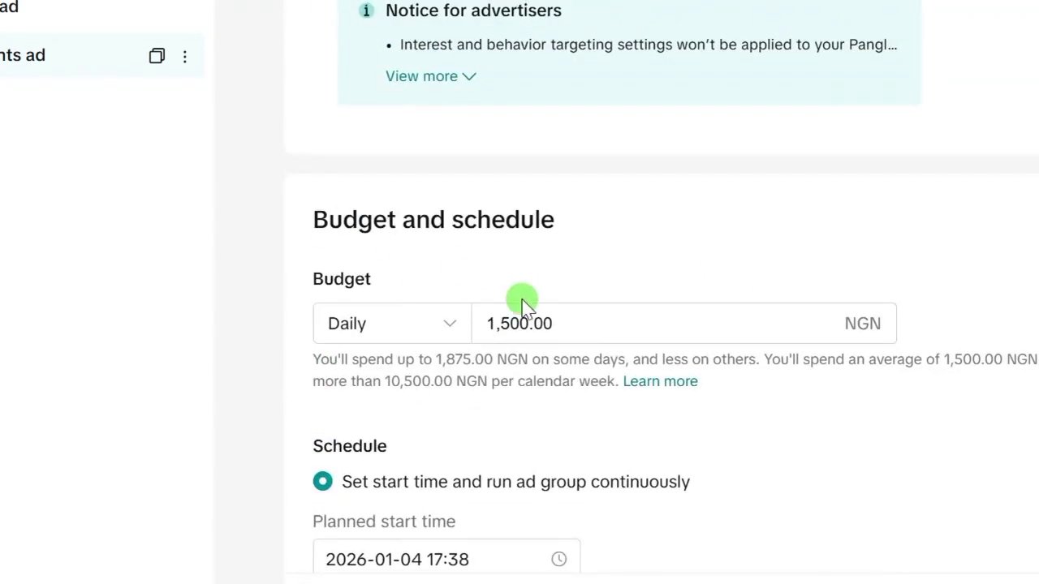
{"action": "scroll", "coordinate": [527, 324], "scroll_direction": "down", "scroll_amount": 2}
{"action": "left_click_drag", "start_coordinate": [527, 204], "coordinate": [493, 207]}
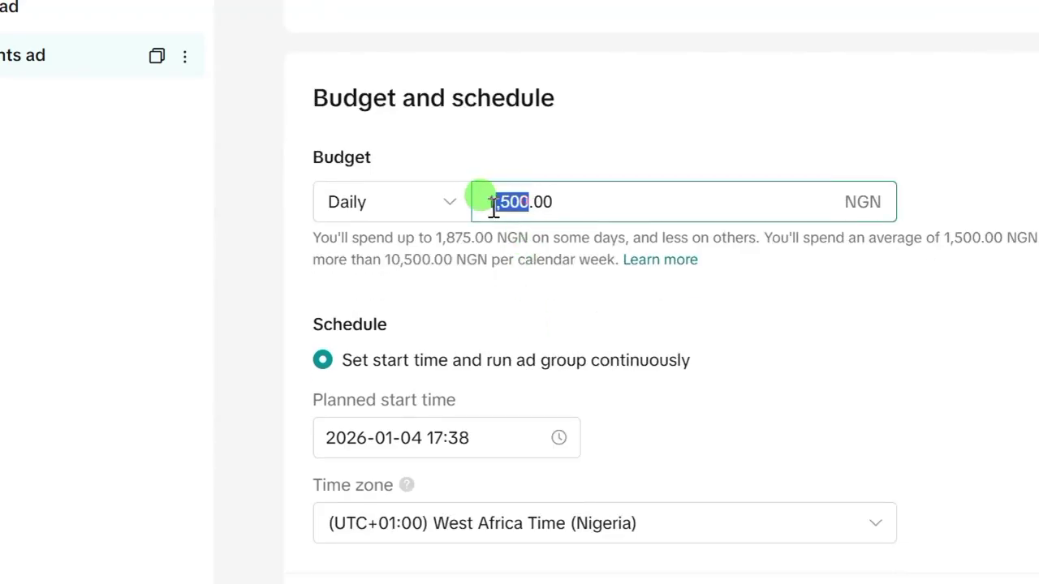
{"action": "type", "text": "5000"}
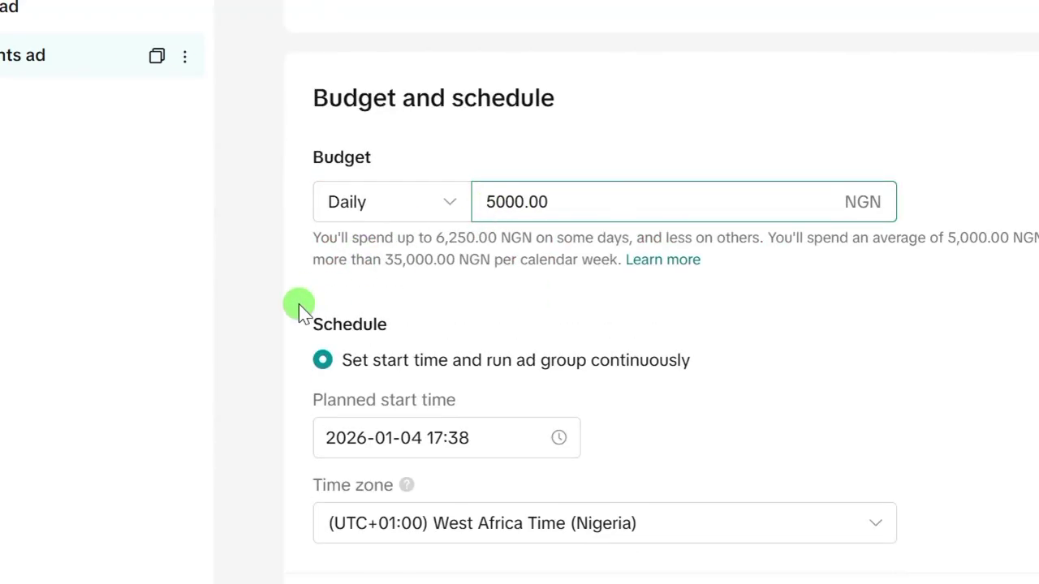
{"action": "scroll", "coordinate": [296, 313], "scroll_direction": "down", "scroll_amount": 2}
{"action": "scroll", "coordinate": [292, 314], "scroll_direction": "down", "scroll_amount": 2}
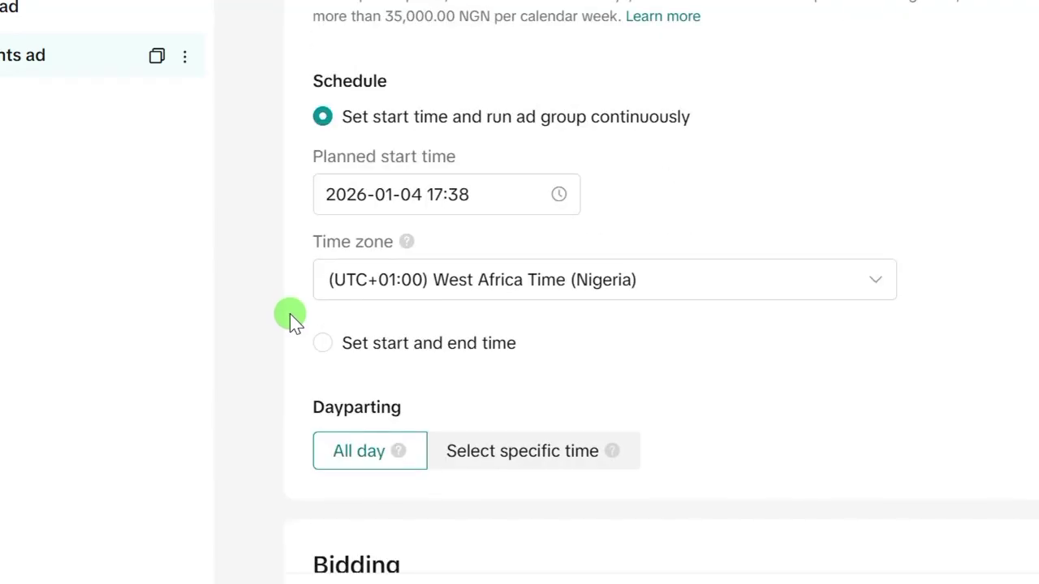
{"action": "scroll", "coordinate": [290, 300], "scroll_direction": "down", "scroll_amount": 4}
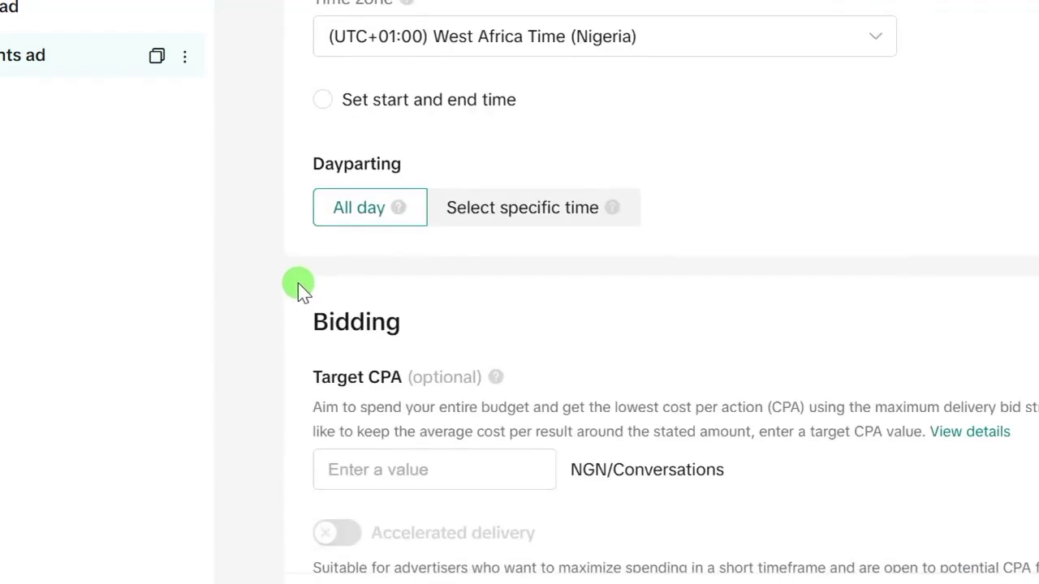
{"action": "scroll", "coordinate": [295, 296], "scroll_direction": "down", "scroll_amount": 4}
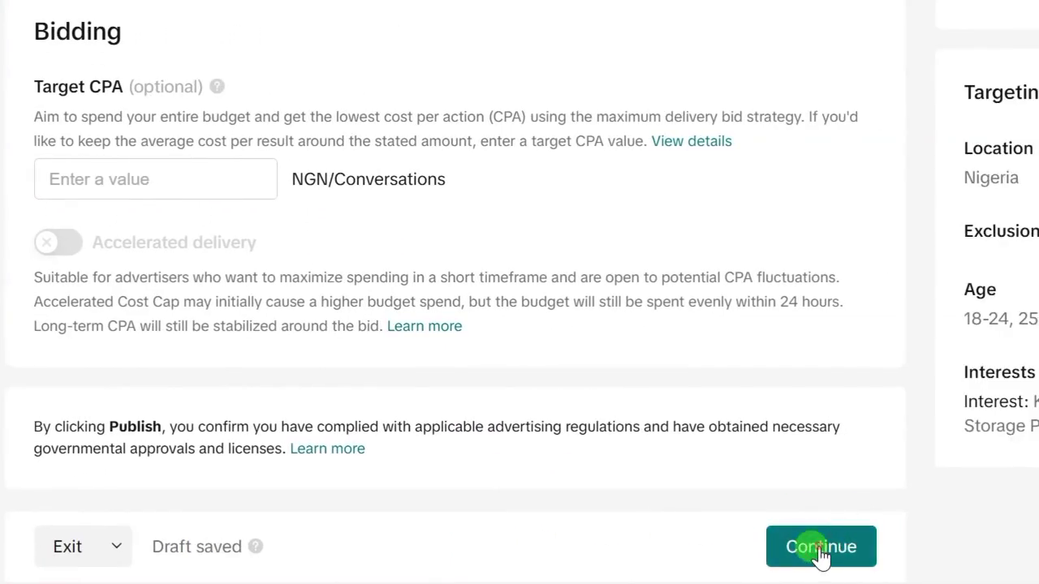
- Continue to ad setup and paste 'clients ad' over the default ad name
{"action": "left_click", "coordinate": [820, 548]}
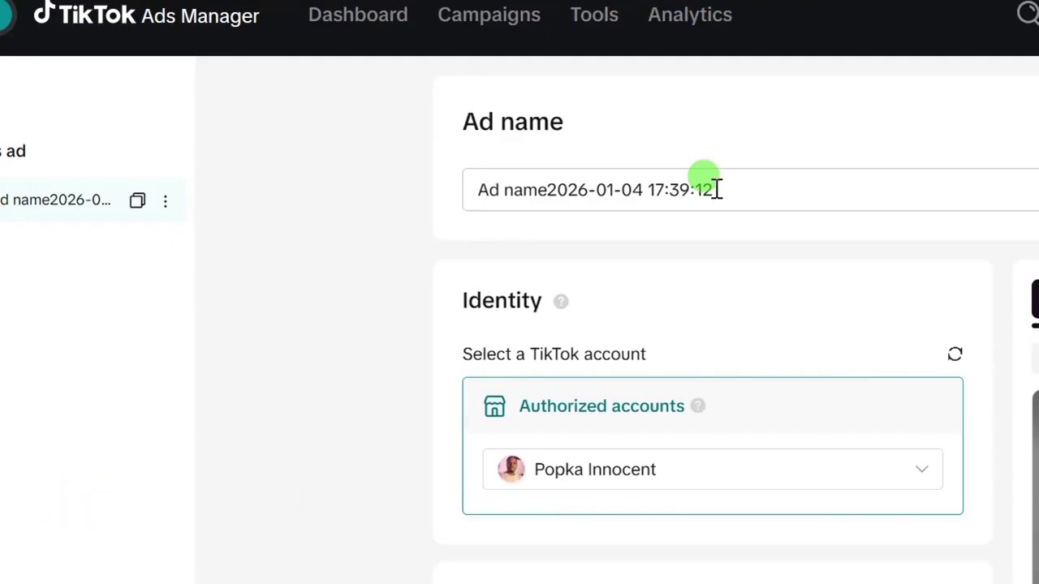
{"action": "left_click_drag", "start_coordinate": [717, 189], "coordinate": [483, 192]}
{"action": "right_click", "coordinate": [497, 188]}
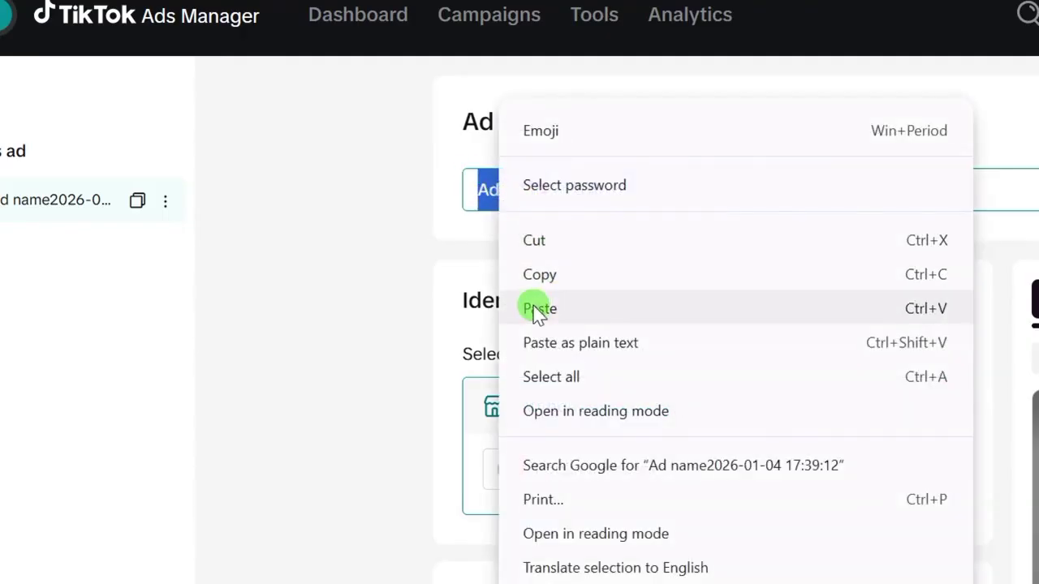
{"action": "left_click", "coordinate": [535, 304]}
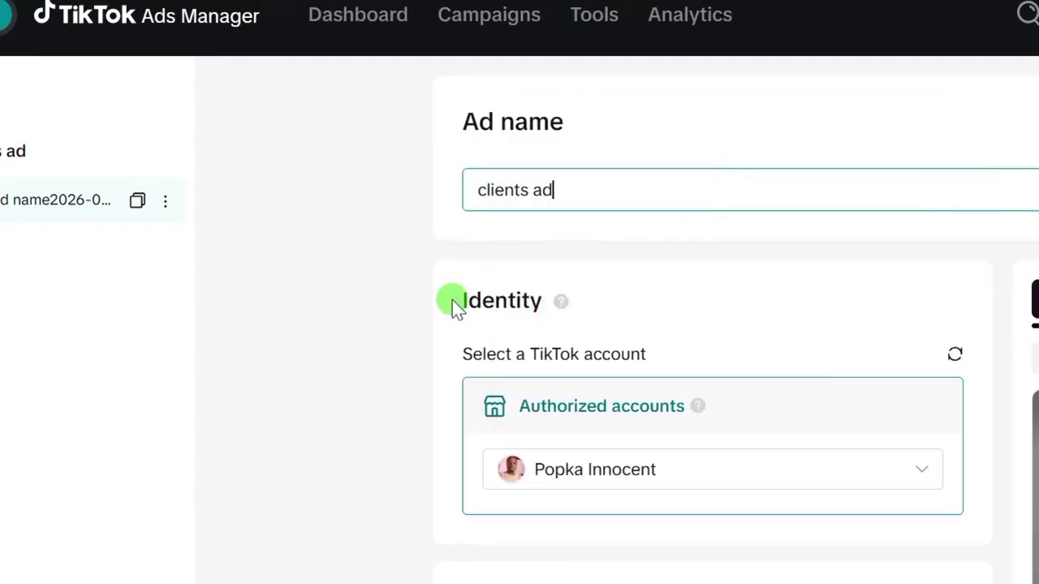
{"action": "scroll", "coordinate": [414, 348], "scroll_direction": "down", "scroll_amount": 1}
{"action": "scroll", "coordinate": [414, 321], "scroll_direction": "up", "scroll_amount": 1}
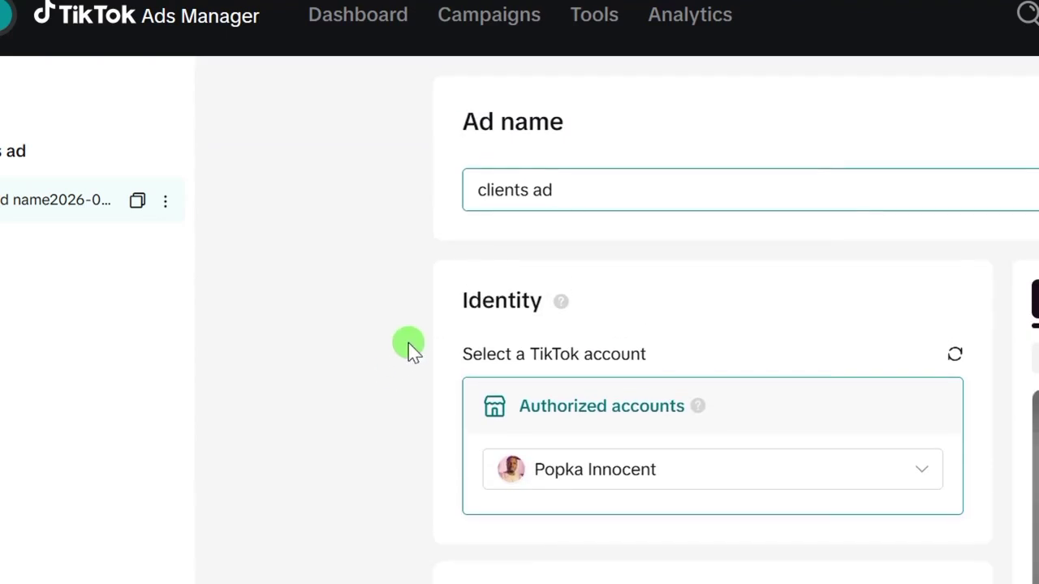
{"action": "scroll", "coordinate": [409, 367], "scroll_direction": "down", "scroll_amount": 1}
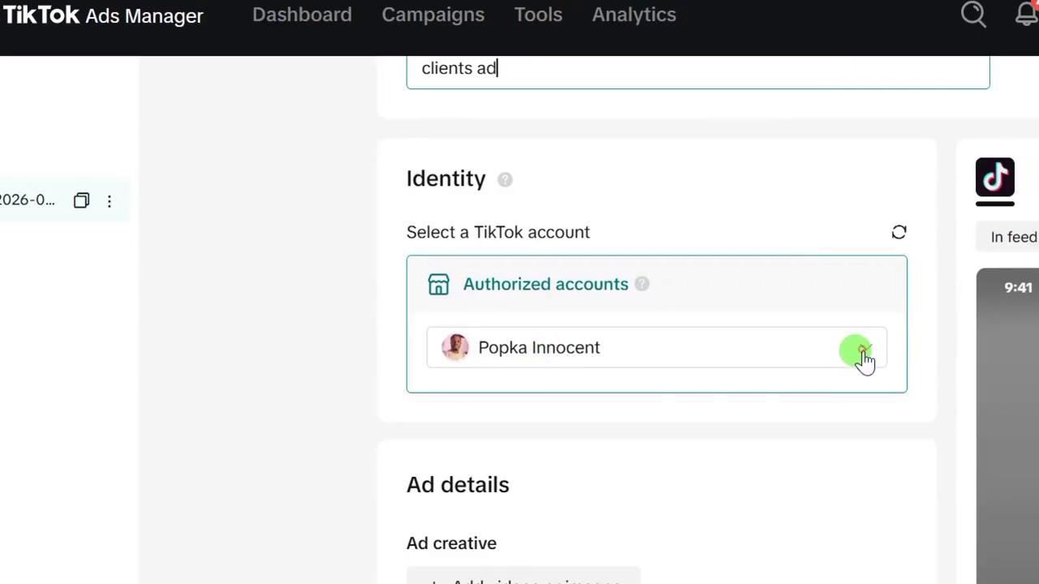
- Choose thriftwith_precious from Business Center as the ad's identity account
{"action": "left_click", "coordinate": [865, 357]}
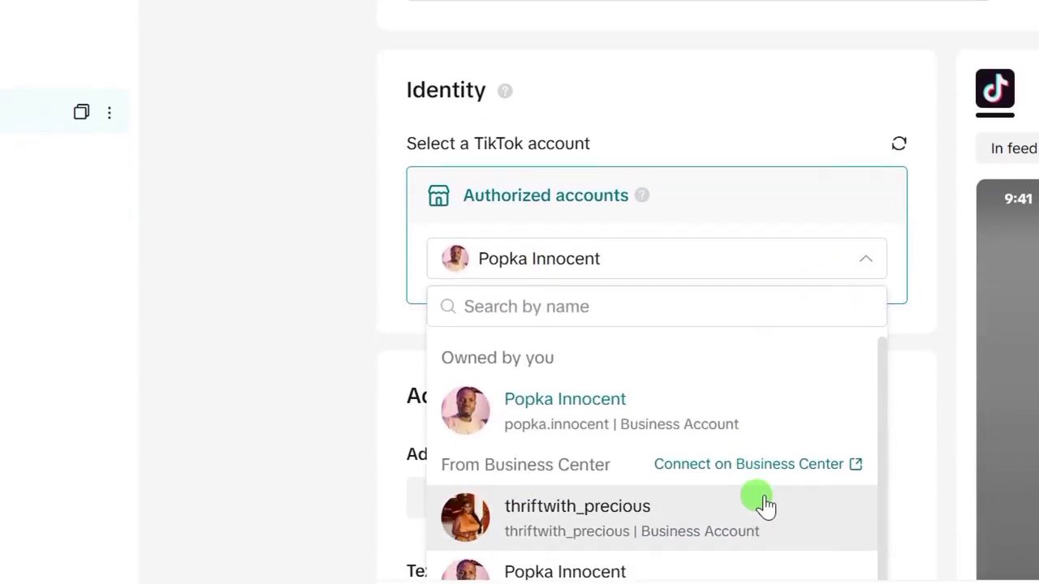
{"action": "scroll", "coordinate": [606, 503], "scroll_direction": "down", "scroll_amount": 3}
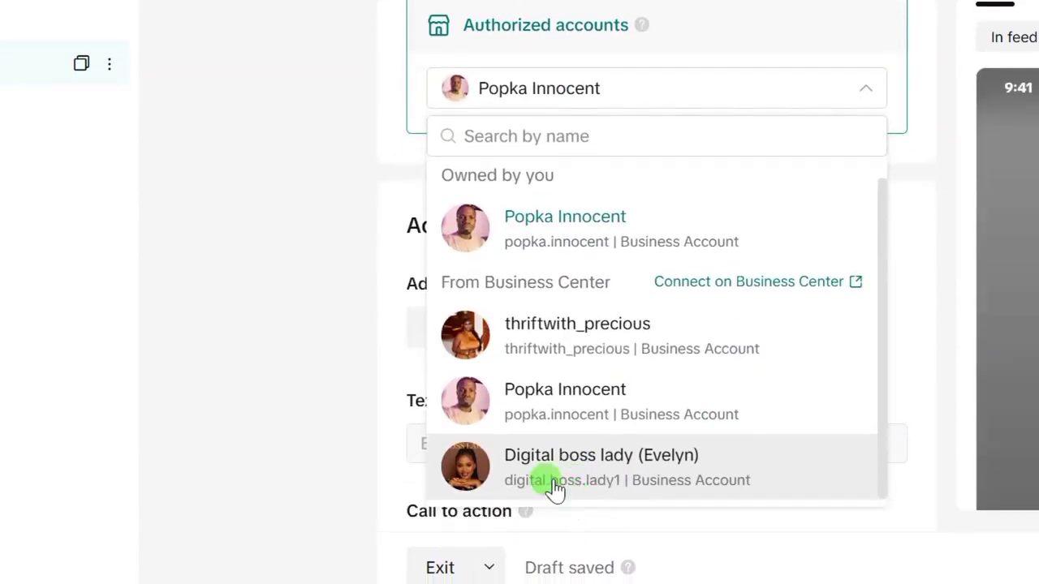
{"action": "scroll", "coordinate": [515, 297], "scroll_direction": "up", "scroll_amount": 1}
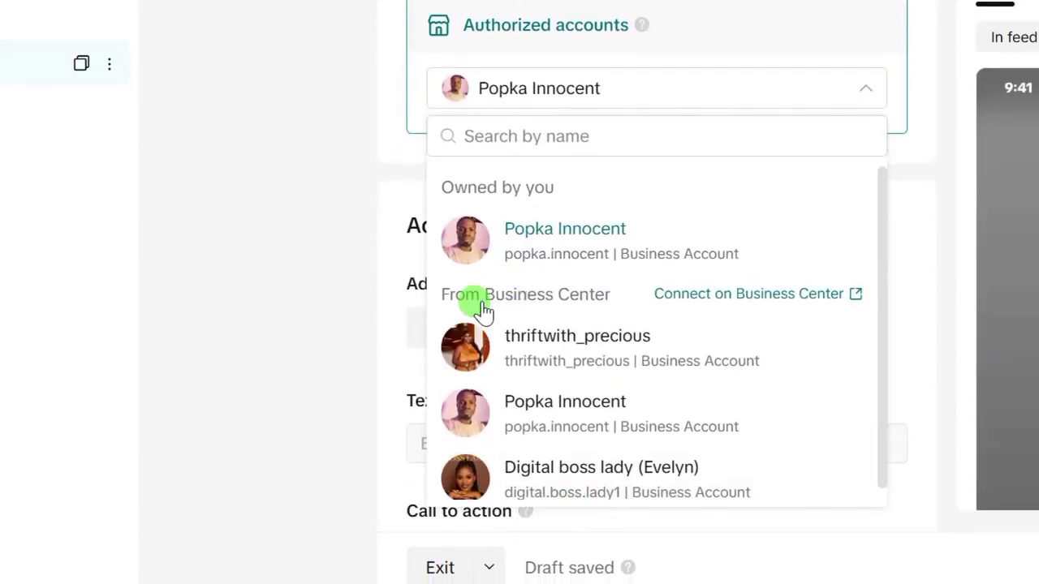
{"action": "left_click", "coordinate": [565, 360]}
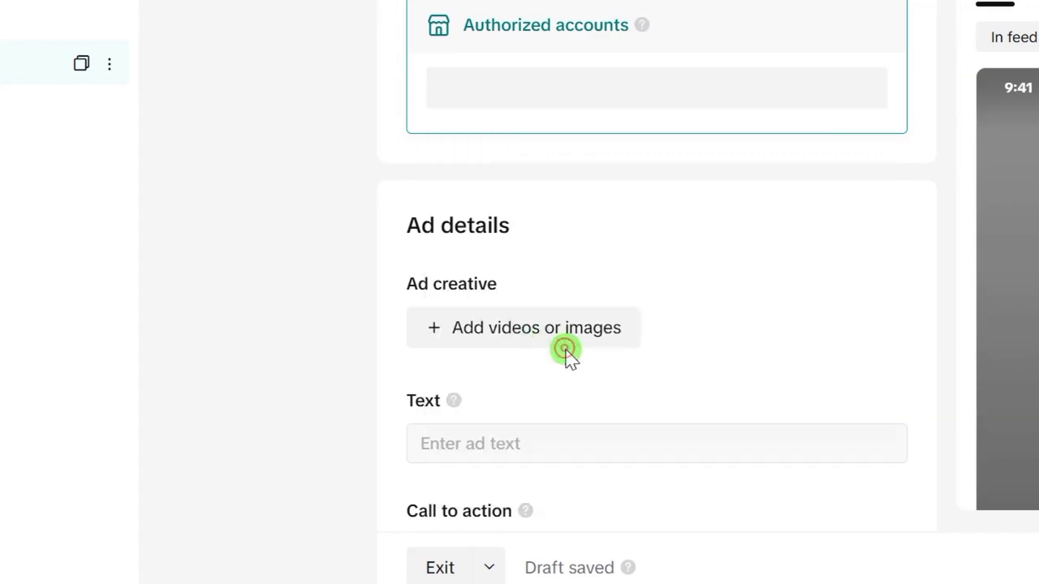
{"action": "scroll", "coordinate": [520, 103], "scroll_direction": "up", "scroll_amount": 1}
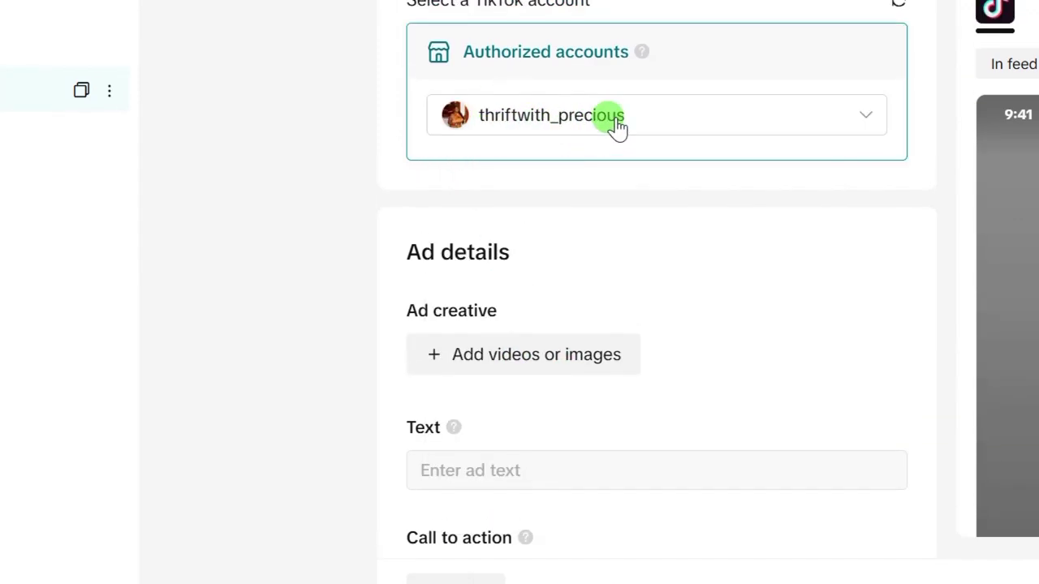
{"action": "scroll", "coordinate": [421, 377], "scroll_direction": "down", "scroll_amount": 2}
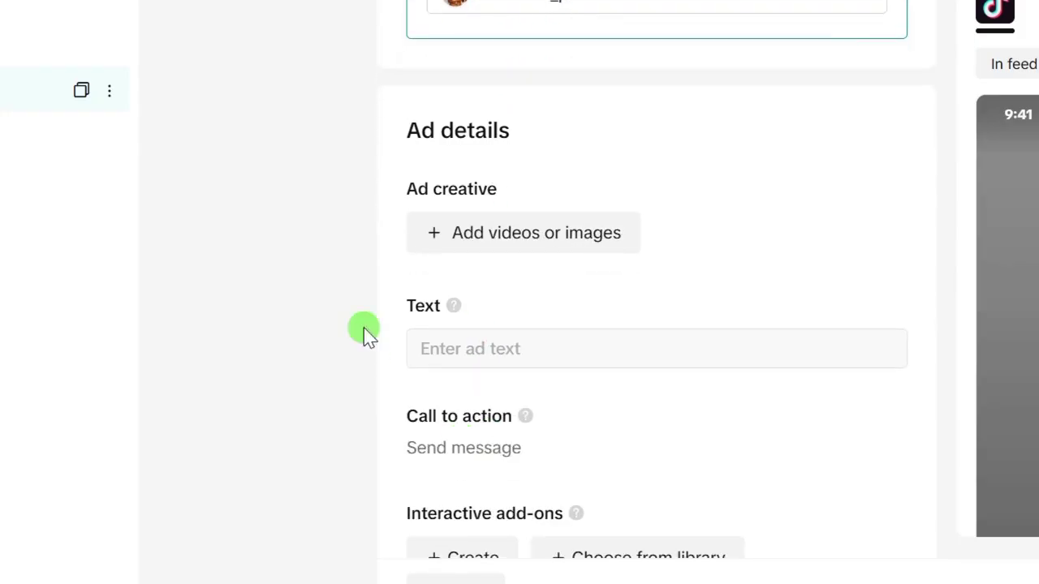
- Start adding a creative and look through the Creative library for uploaded videos
{"action": "left_click", "coordinate": [485, 243]}
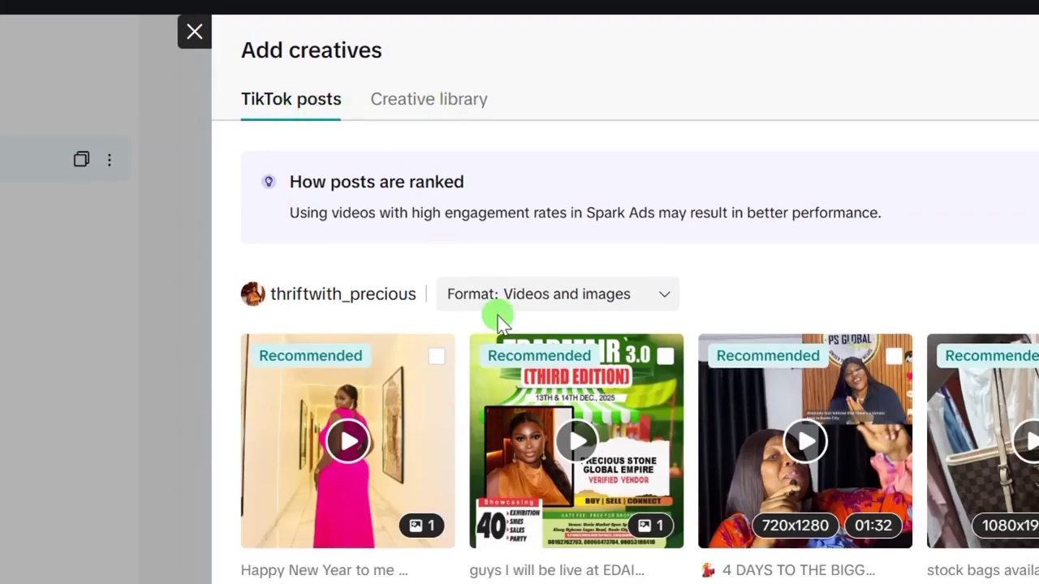
{"action": "scroll", "coordinate": [638, 522], "scroll_direction": "down", "scroll_amount": 2}
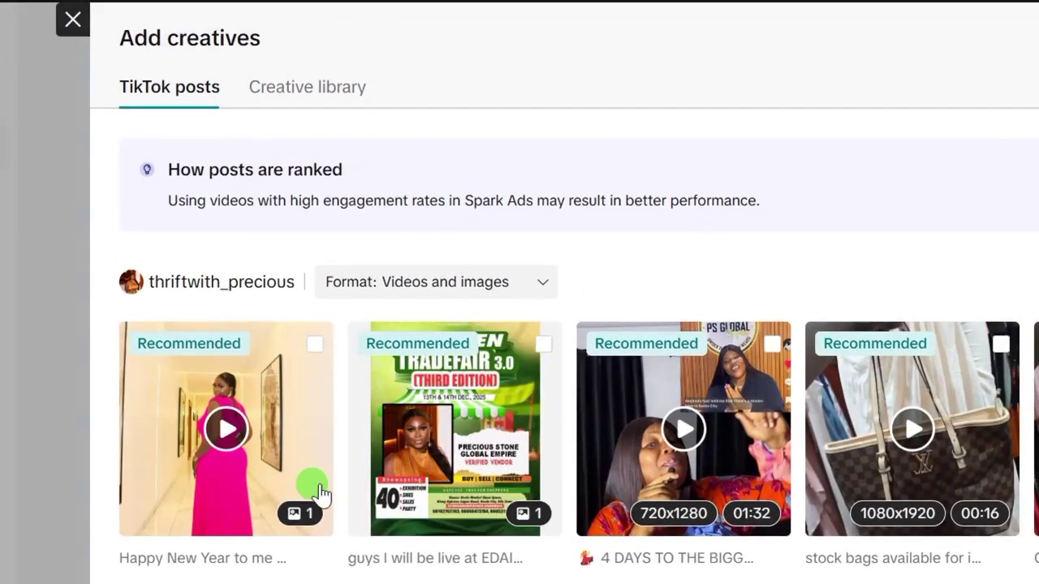
{"action": "scroll", "coordinate": [317, 491], "scroll_direction": "down", "scroll_amount": 3}
{"action": "scroll", "coordinate": [321, 494], "scroll_direction": "down", "scroll_amount": 5}
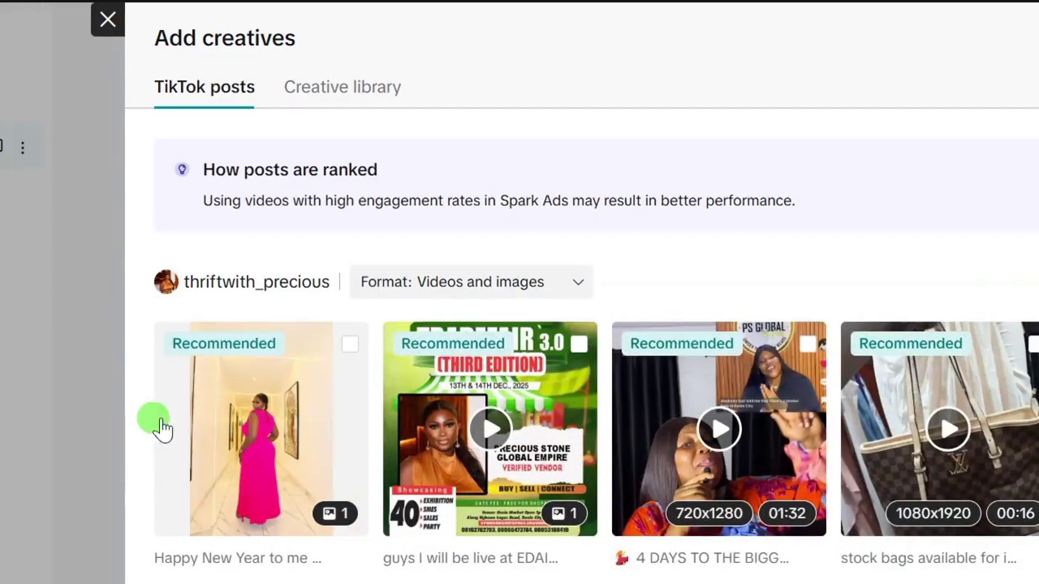
{"action": "left_click", "coordinate": [339, 91]}
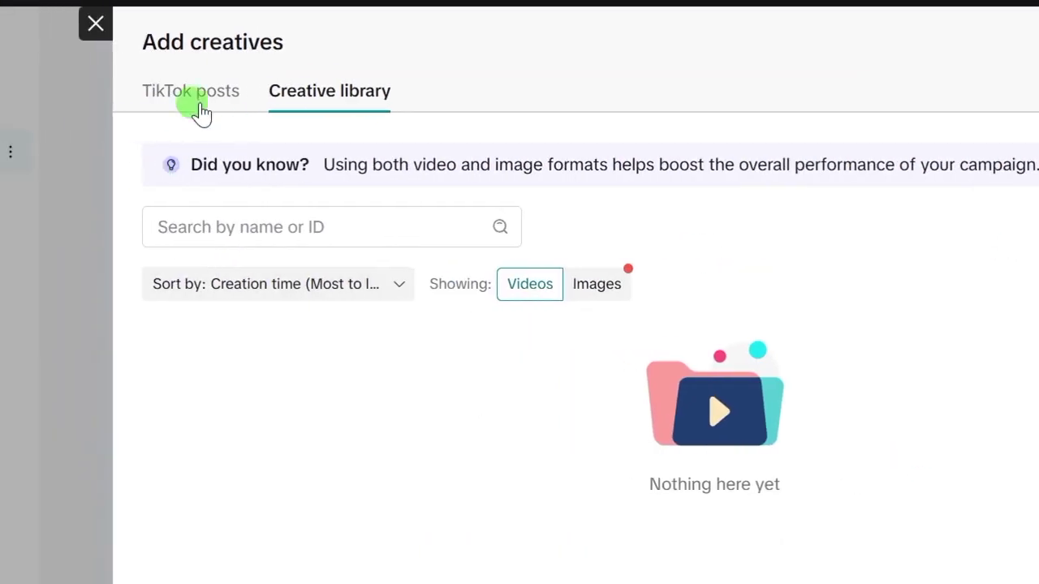
- Select the first TikTok post, the woman in pink, and confirm it as the creative
{"action": "left_click", "coordinate": [199, 93]}
{"action": "scroll", "coordinate": [452, 447], "scroll_direction": "down", "scroll_amount": 2}
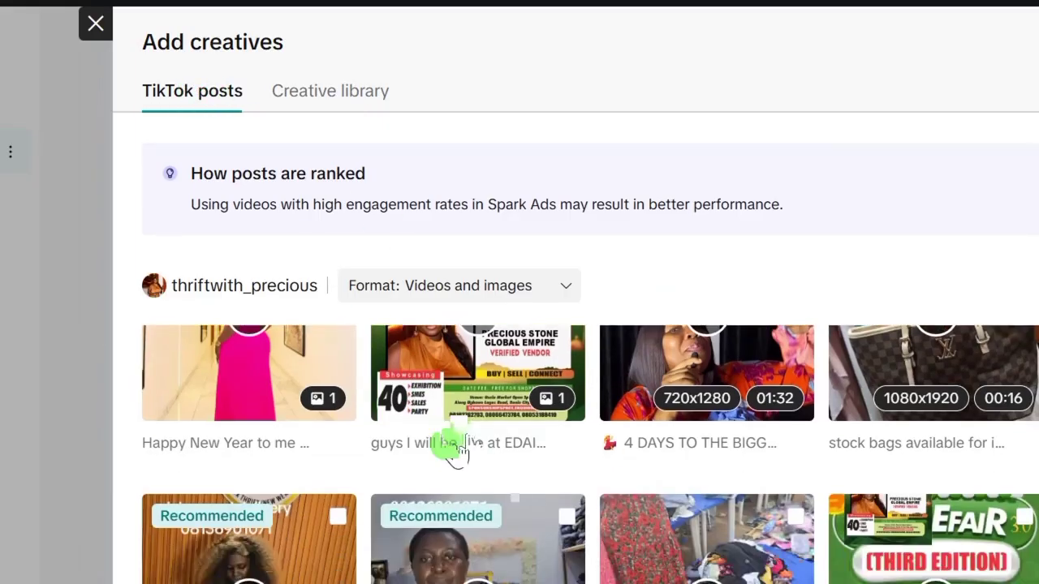
{"action": "scroll", "coordinate": [406, 414], "scroll_direction": "up", "scroll_amount": 2}
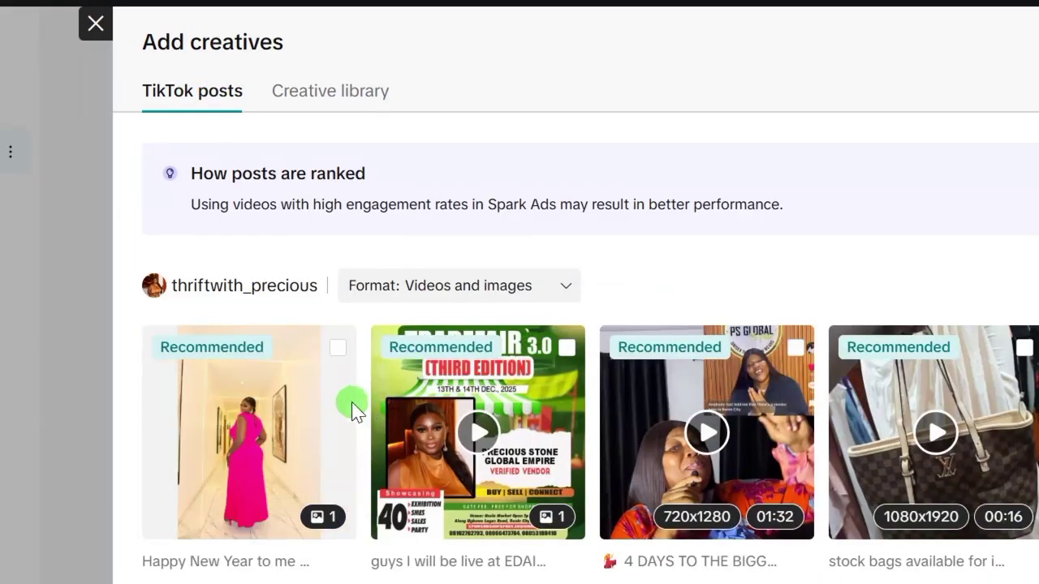
{"action": "left_click", "coordinate": [336, 347]}
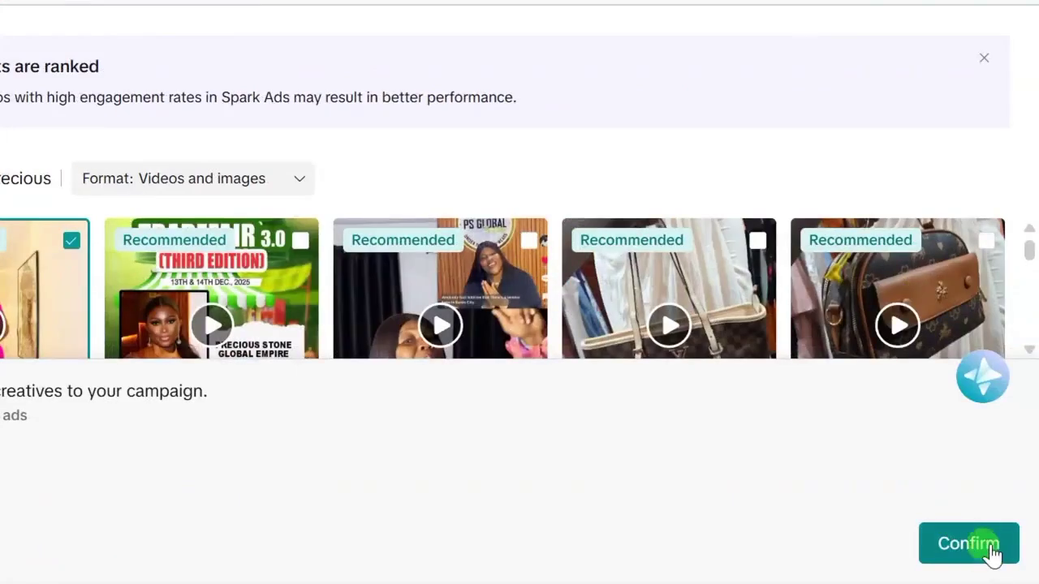
{"action": "left_click", "coordinate": [972, 550]}
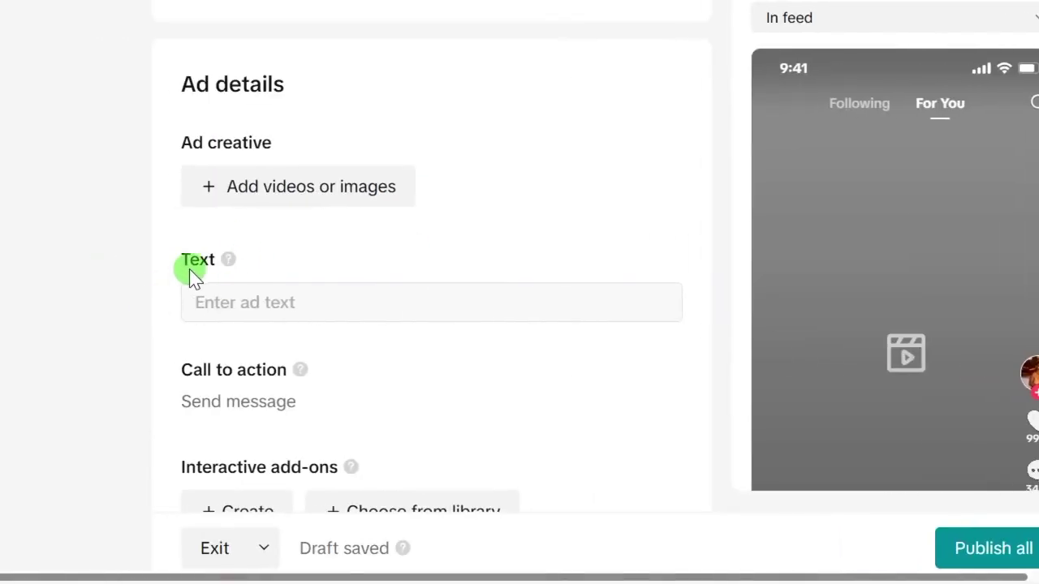
- Scroll the ad form to review the 'Happy New Year to me' post and Send message call to action
{"action": "scroll", "coordinate": [165, 303], "scroll_direction": "down", "scroll_amount": 10}
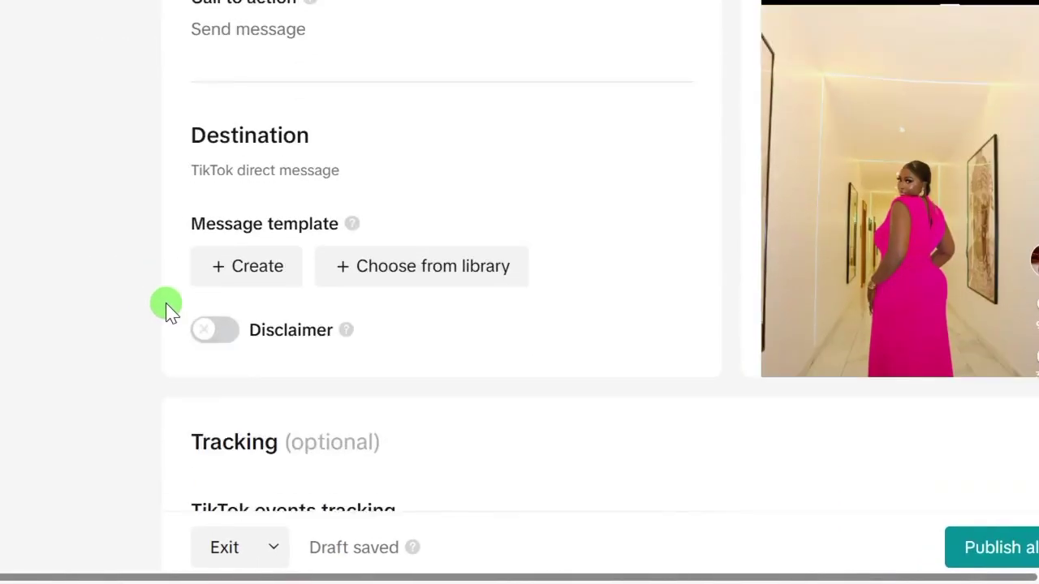
{"action": "scroll", "coordinate": [165, 302], "scroll_direction": "down", "scroll_amount": 3}
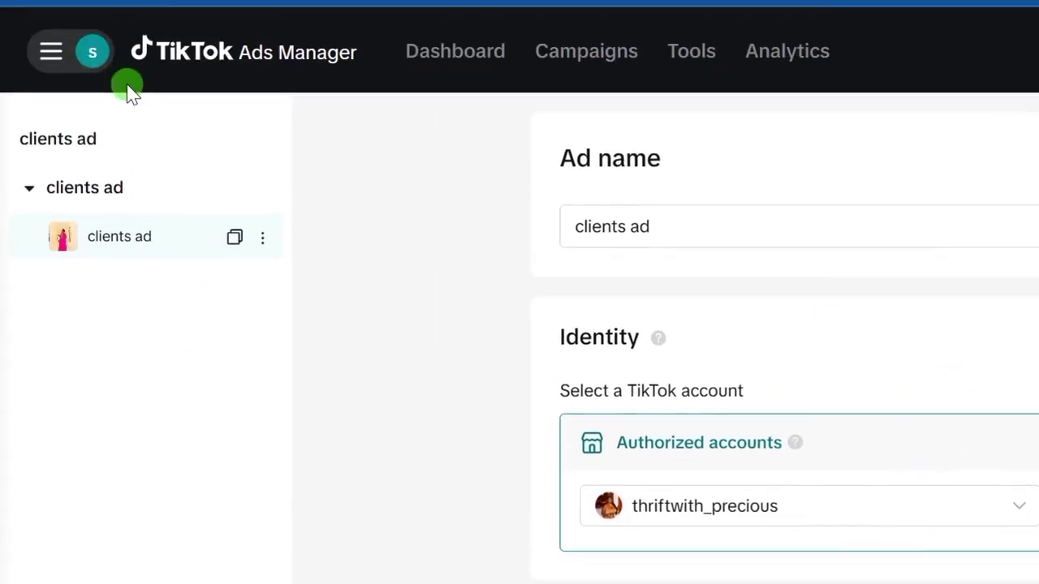
{"action": "scroll", "coordinate": [368, 507], "scroll_direction": "down", "scroll_amount": 3}
{"action": "scroll", "coordinate": [398, 502], "scroll_direction": "down", "scroll_amount": 5}
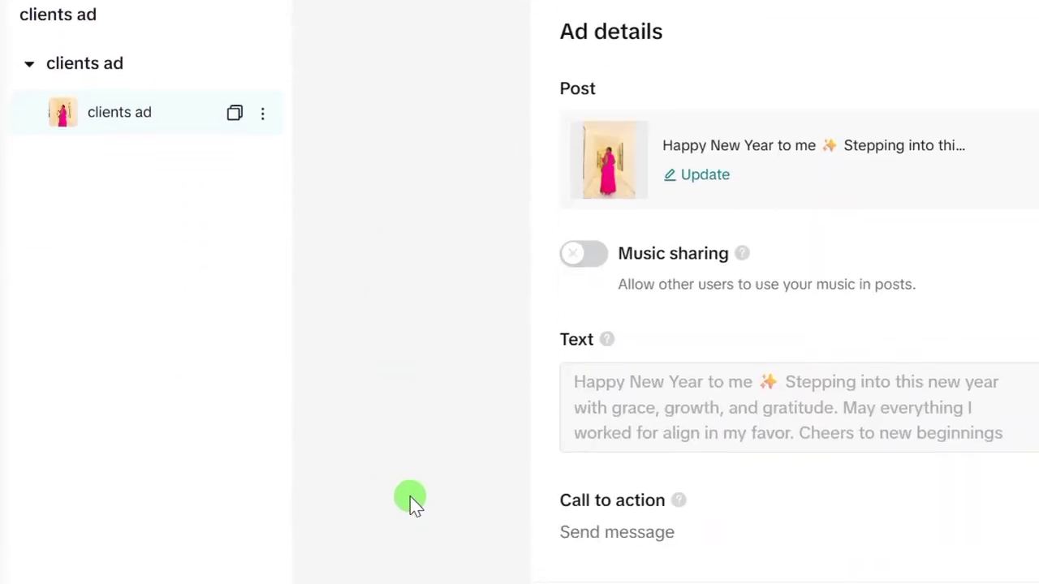